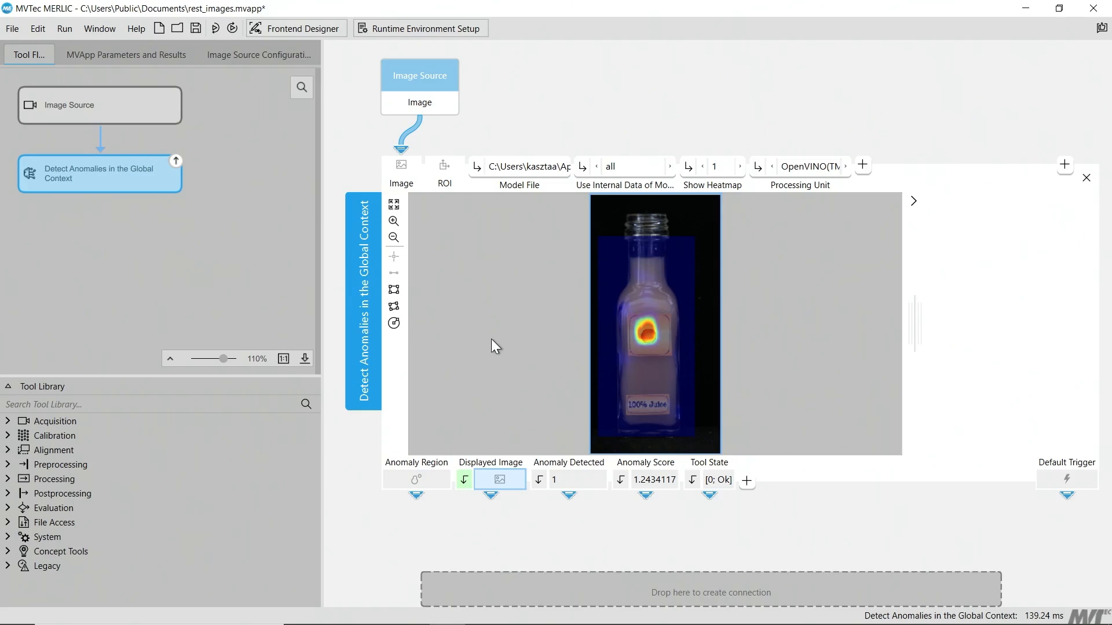
Save a recipe as rest_images.mrcp in the Public Documents folder, associated with rest_images.mvapp.
left_click(165, 64)
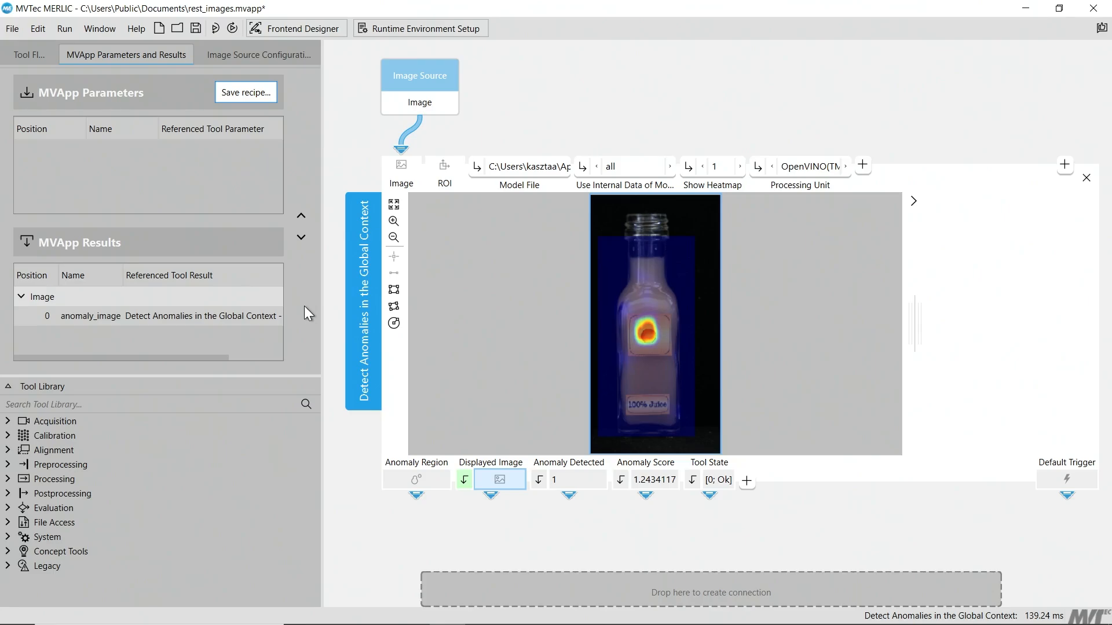
left_click(270, 94)
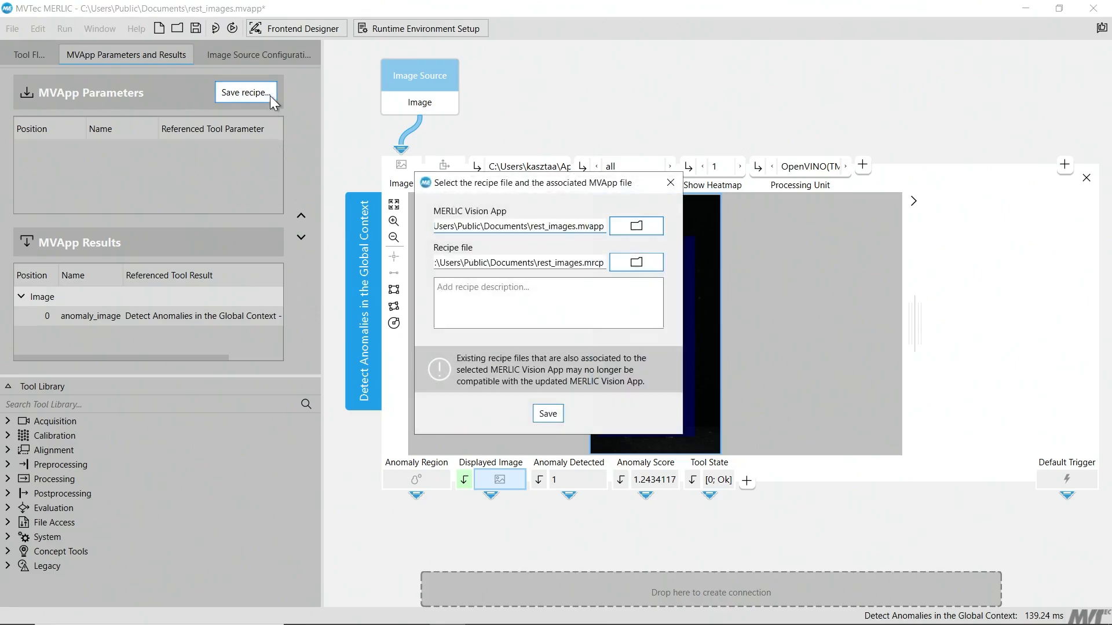
left_click(622, 265)
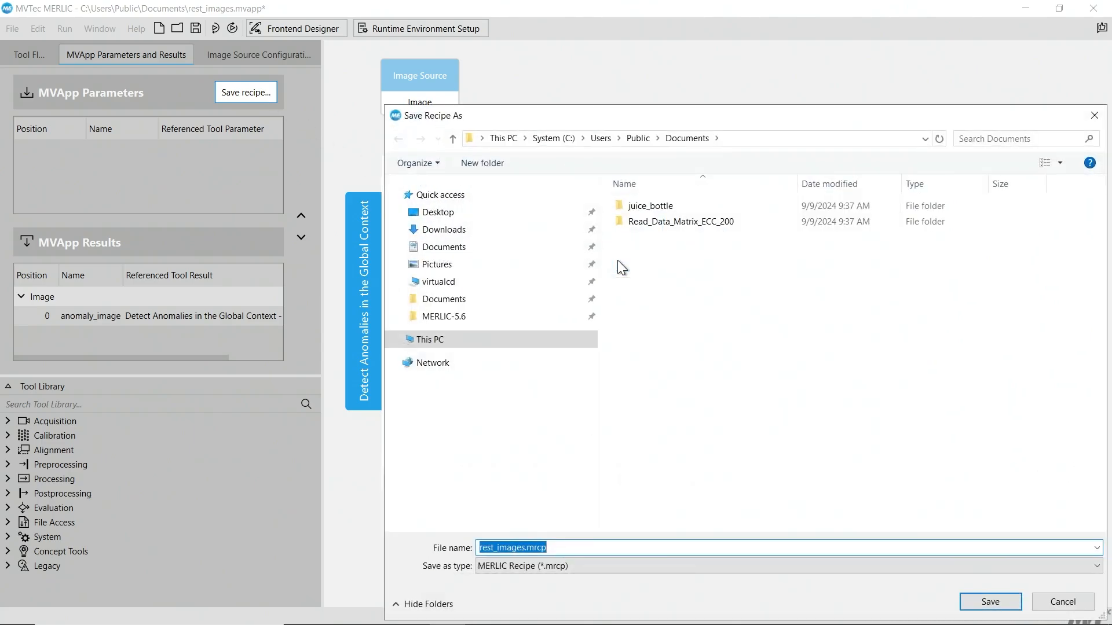
left_click(662, 551)
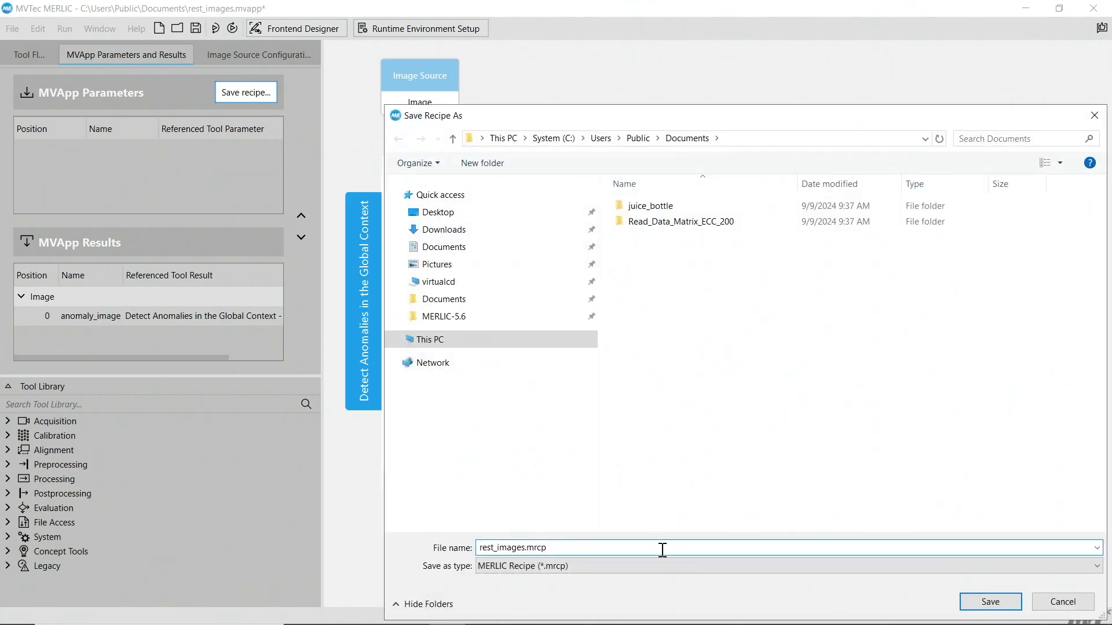
left_click(996, 603)
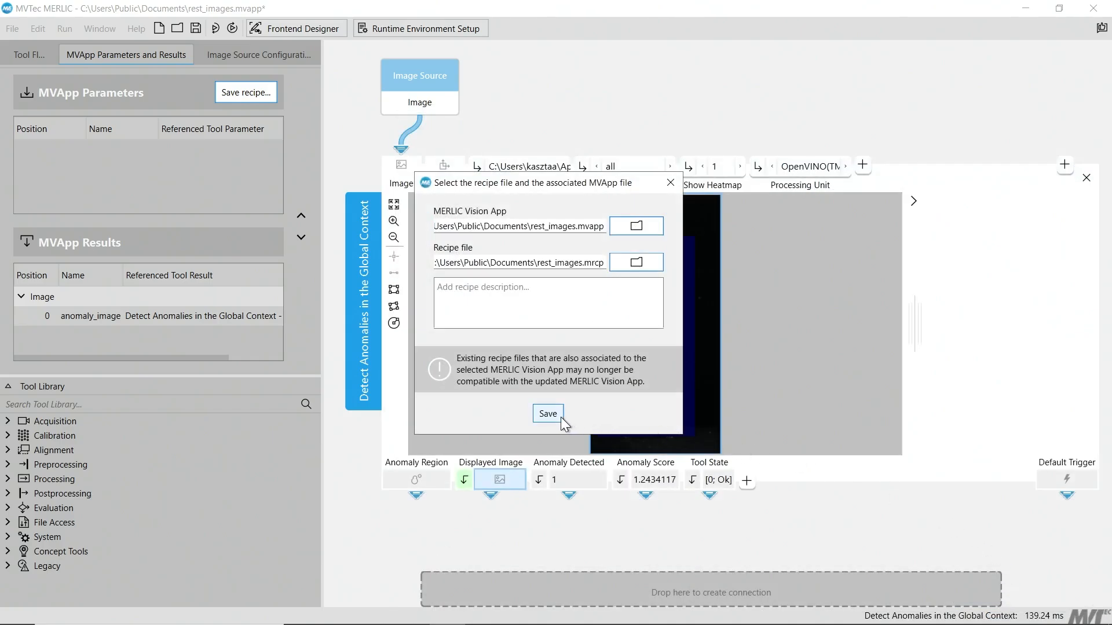
left_click(560, 415)
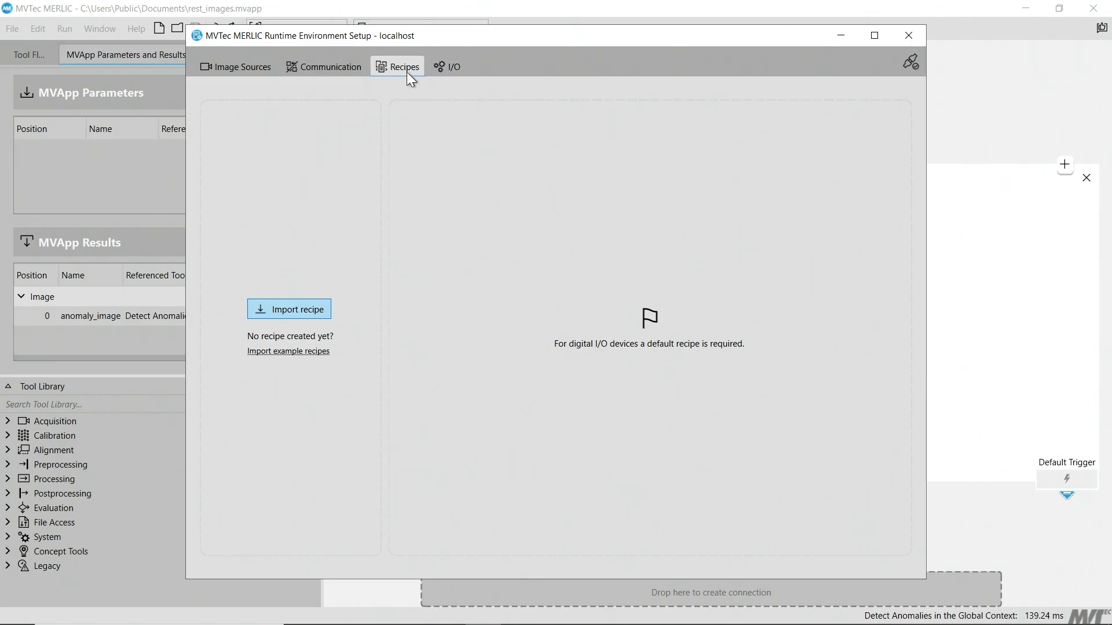
Import rest_images.mrcp from the Public Documents folder into the runtime recipes and make it the default recipe.
left_click(318, 309)
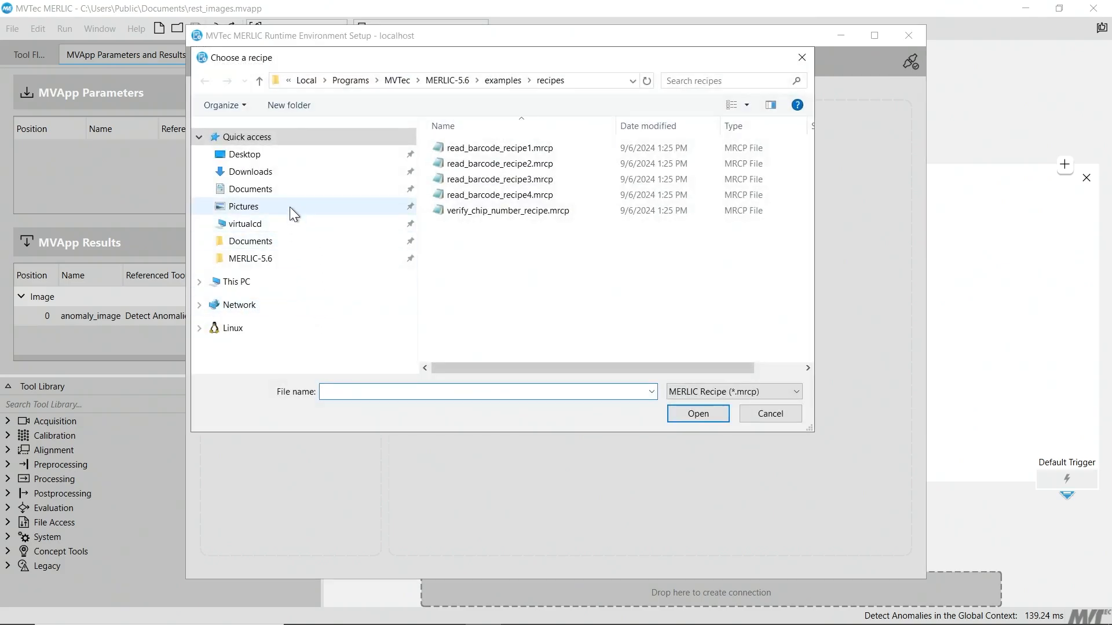
left_click(281, 244)
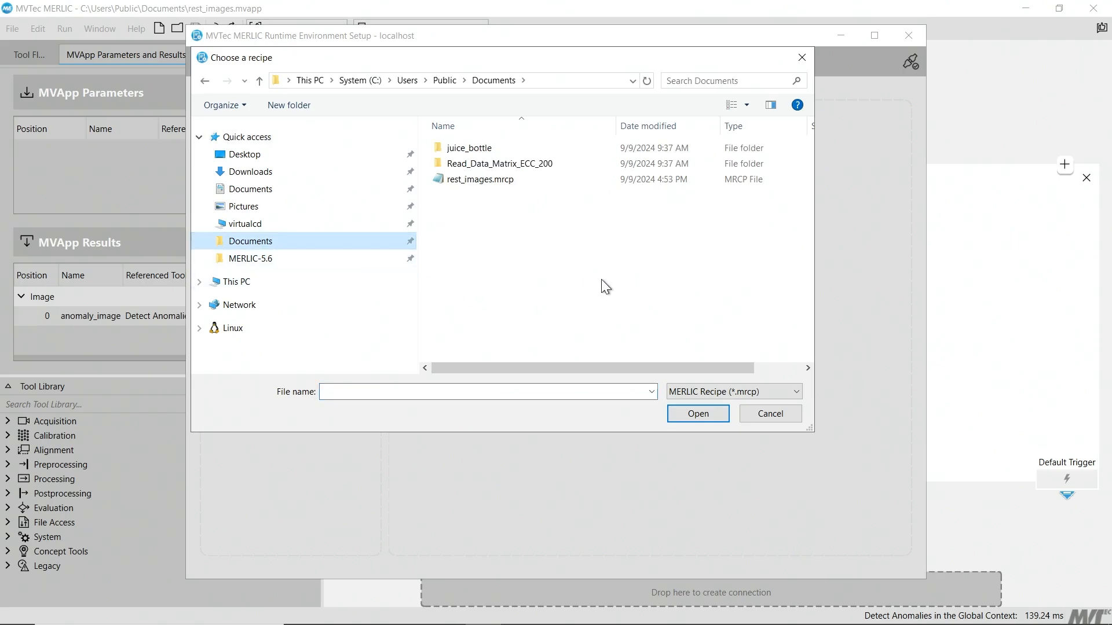
left_click(588, 182)
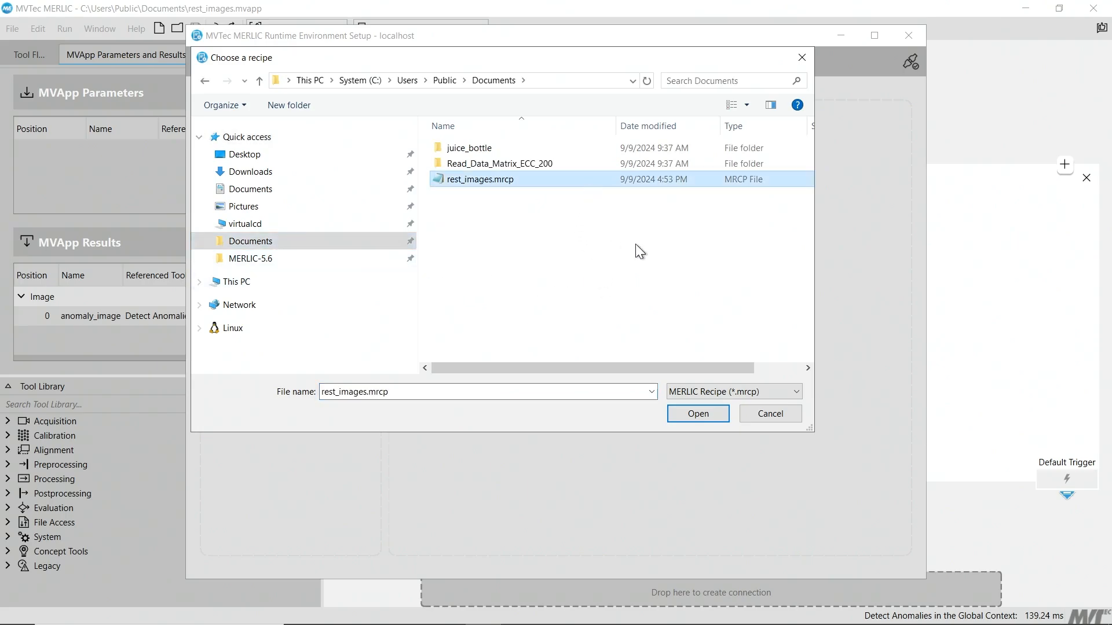
left_click(711, 413)
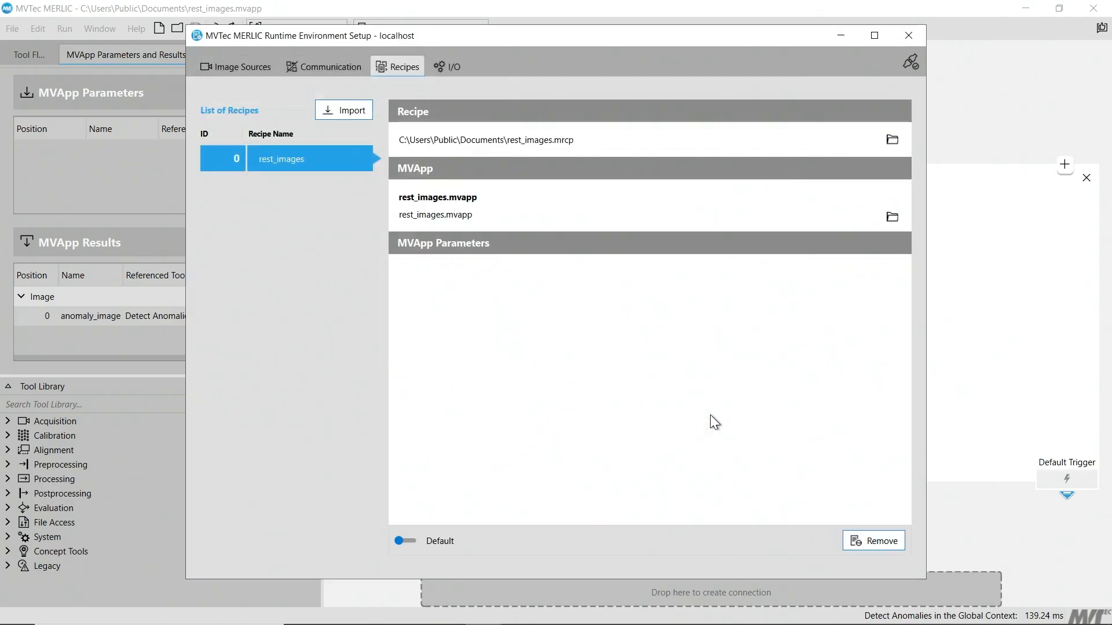
left_click(412, 540)
Start MERLIC Communicator from the communication setup and minimize its console window.
left_click(356, 72)
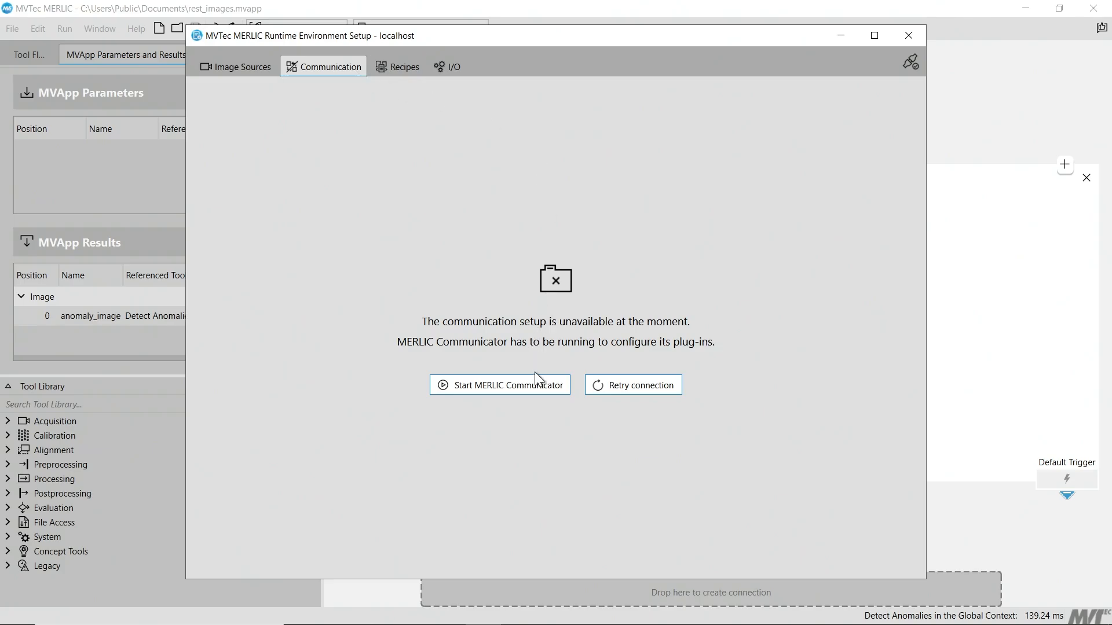
left_click(534, 387)
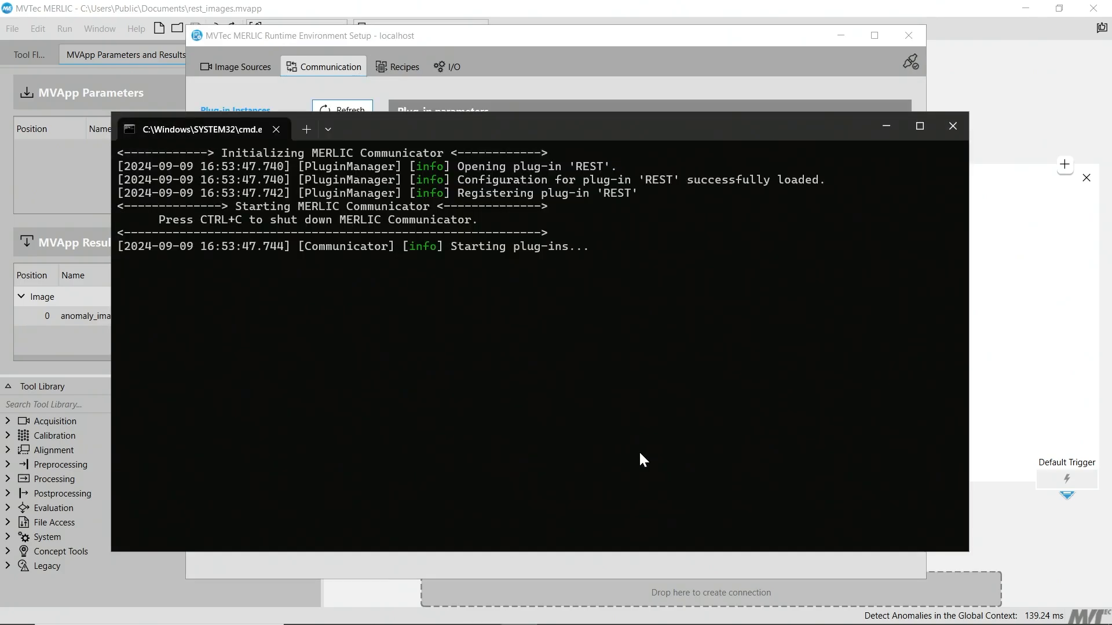
left_click(875, 124)
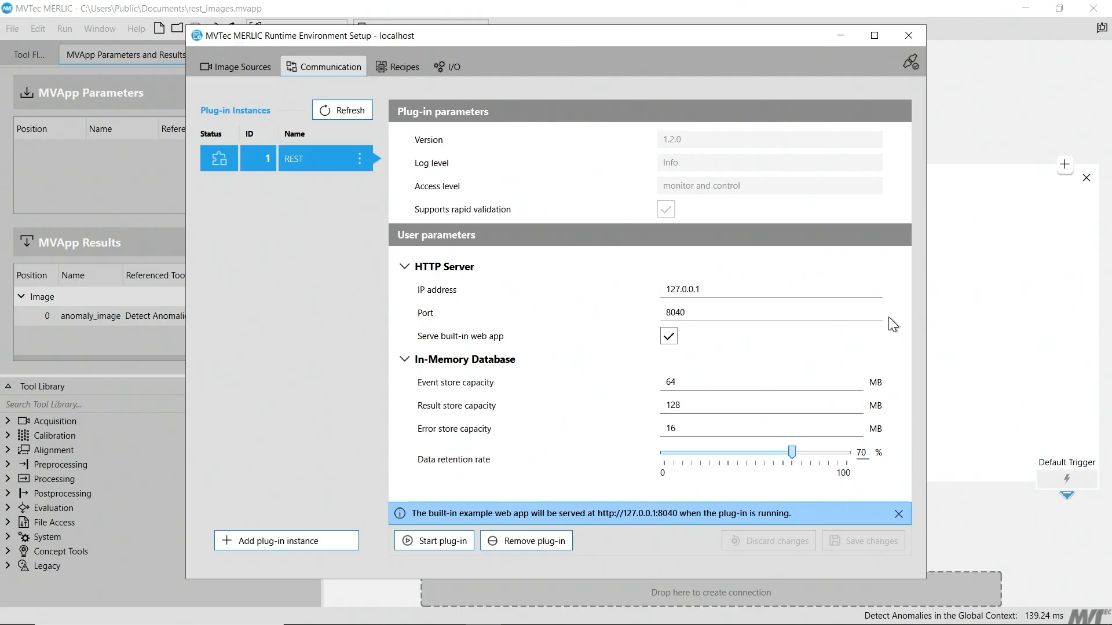
Start the REST plug-in instance and copy the address of its built-in example web app.
left_click(434, 543)
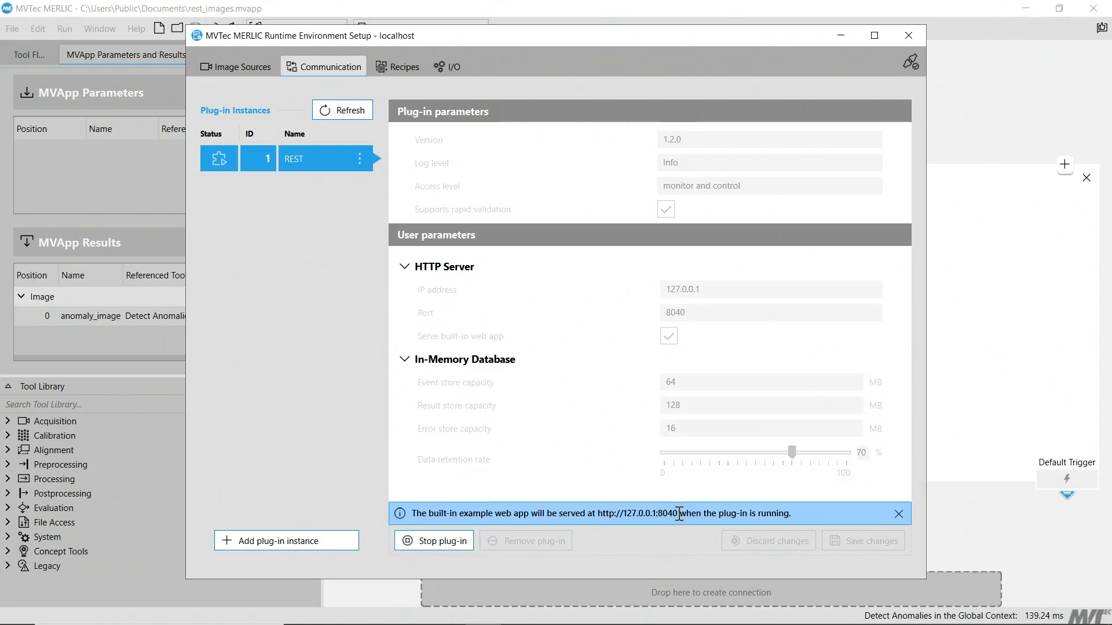
left_click_drag(680, 512, 617, 514)
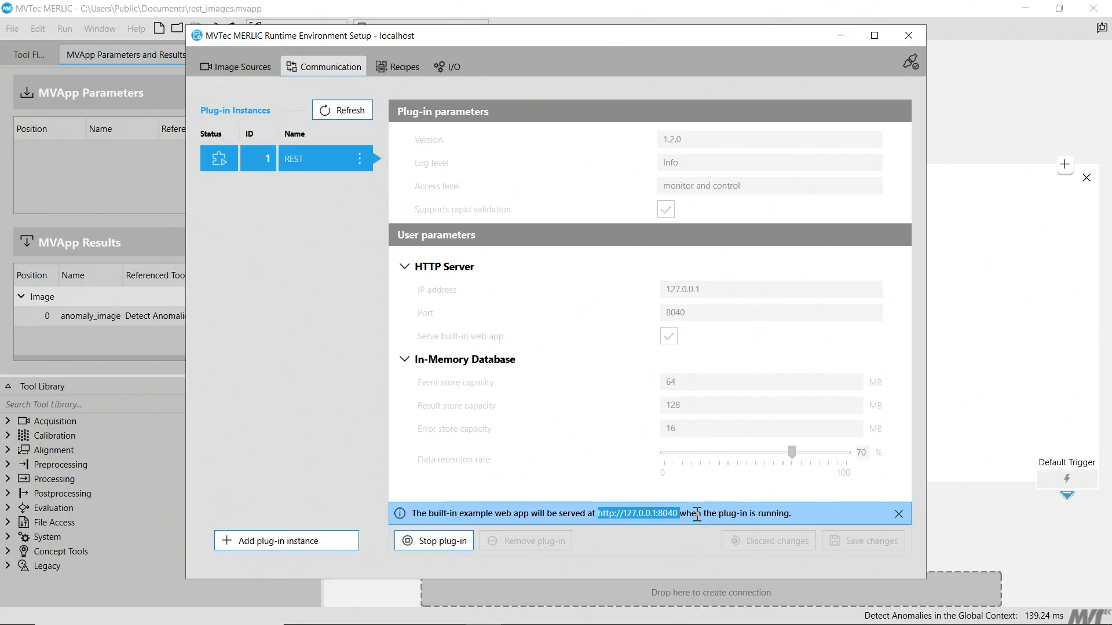
left_click(316, 344)
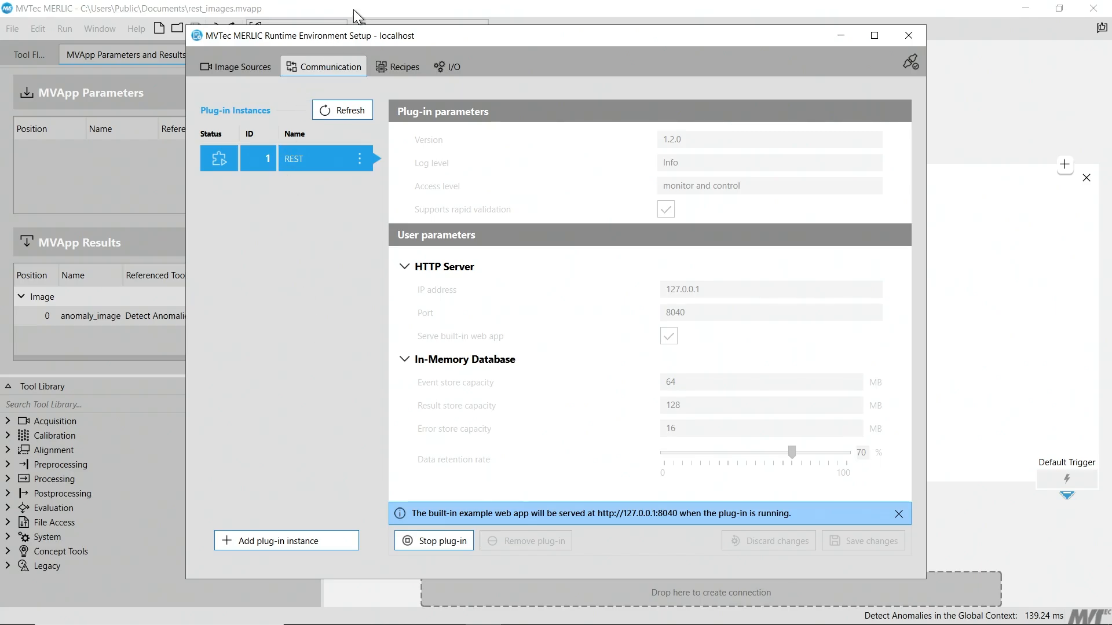
Check the image source configuration, then close MERLIC Creator and start MERLIC RTE from the Runtime Environment Setup.
left_click(252, 71)
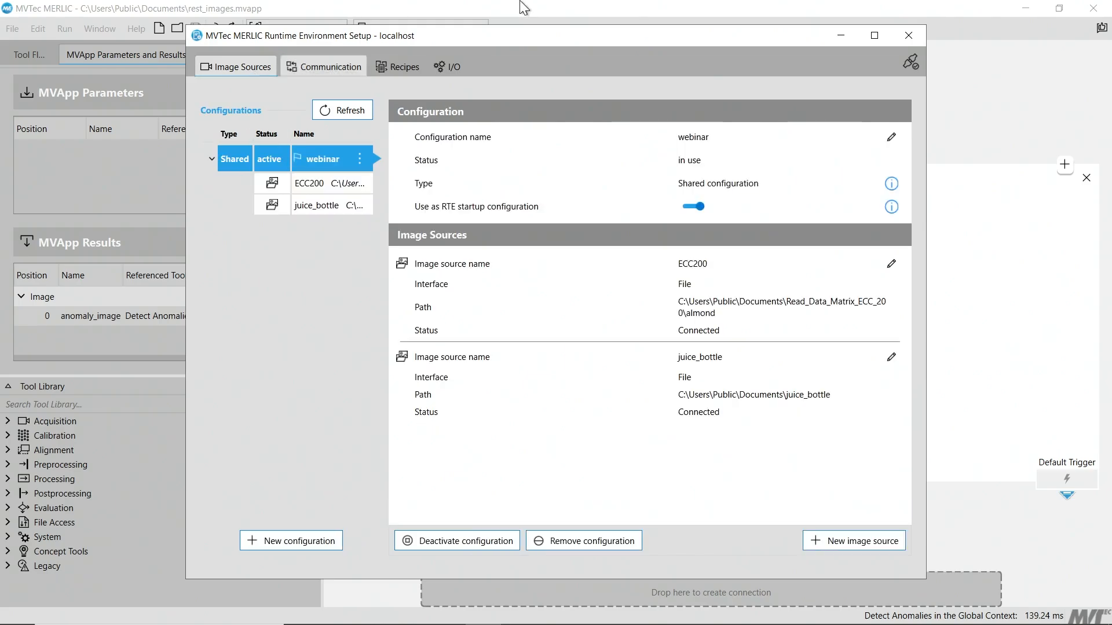
left_click(1092, 7)
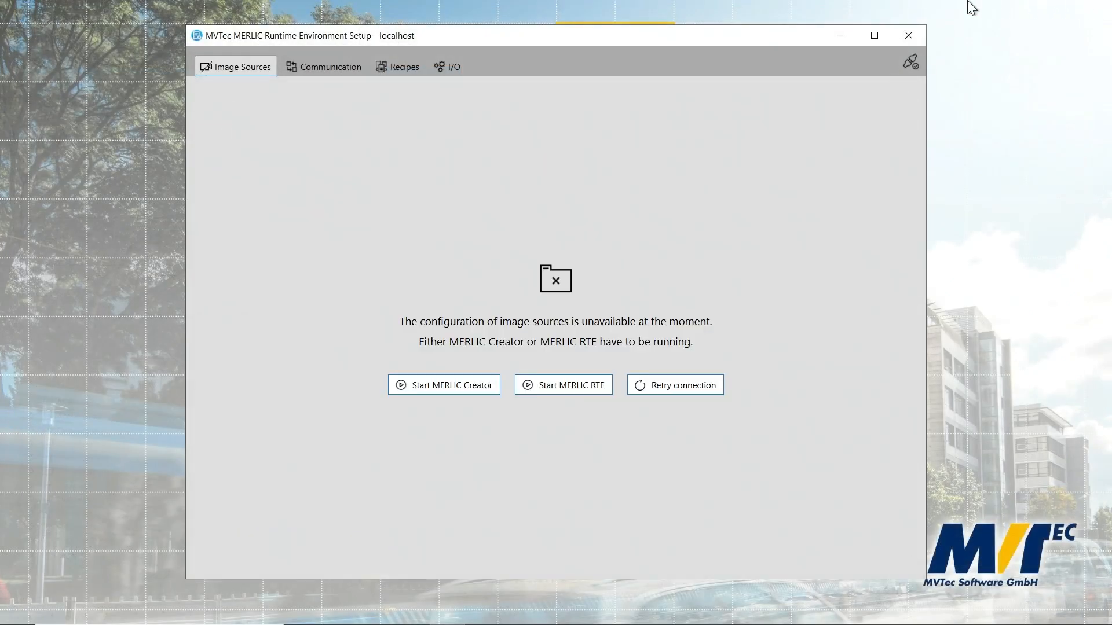
left_click(598, 388)
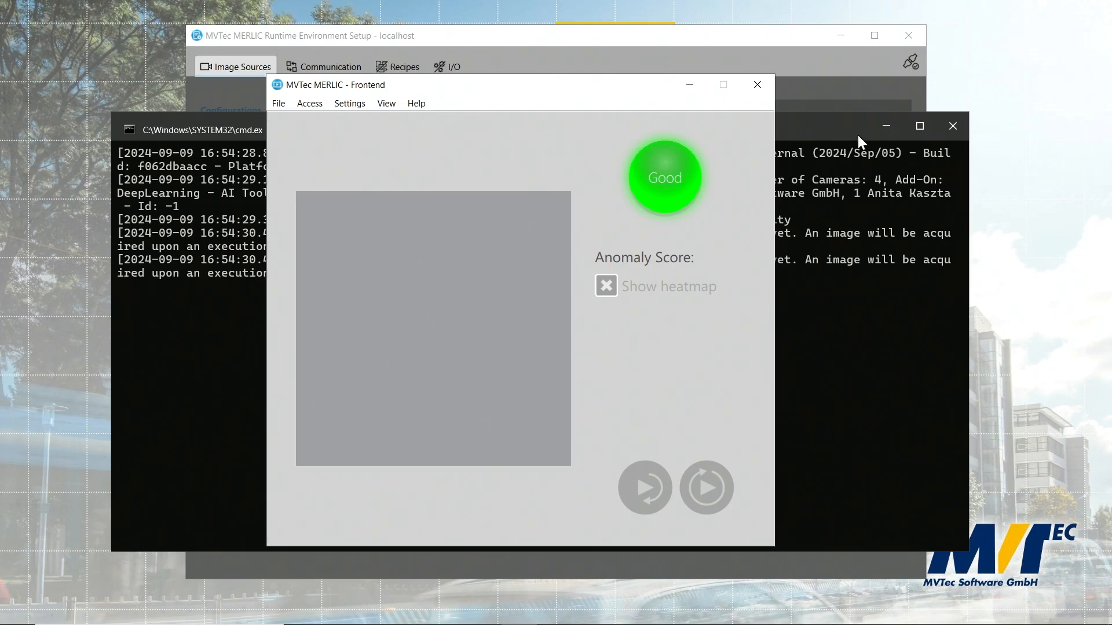
Minimize the console and Runtime Environment Setup windows and move the MERLIC Frontend window to the right half of the desktop.
left_click(879, 125)
left_click(841, 35)
left_click_drag(537, 95, 849, 94)
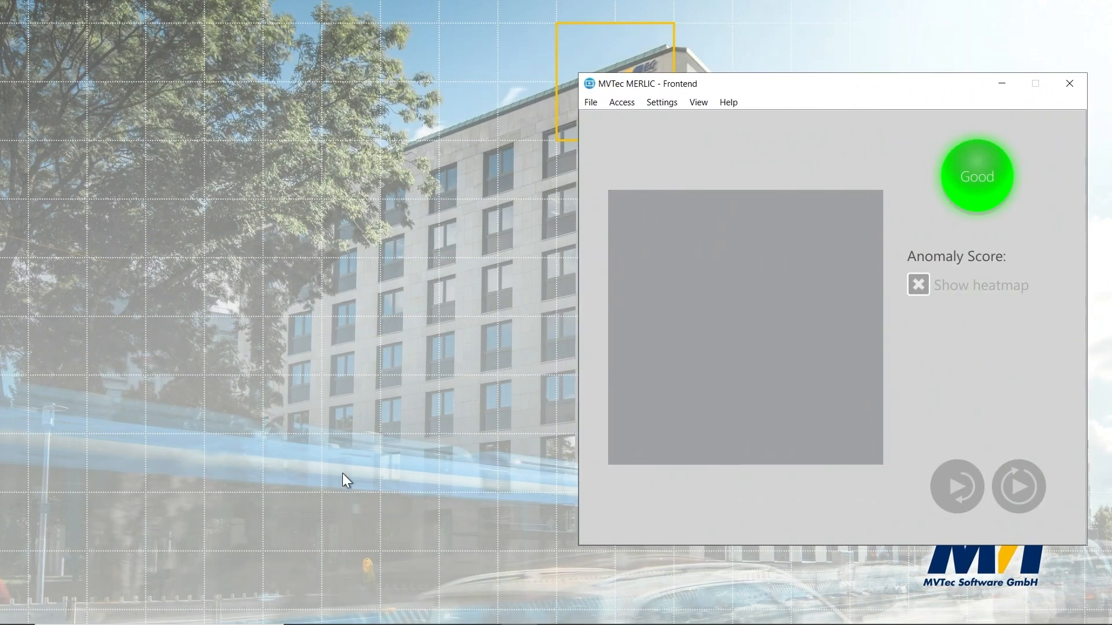
left_click(374, 611)
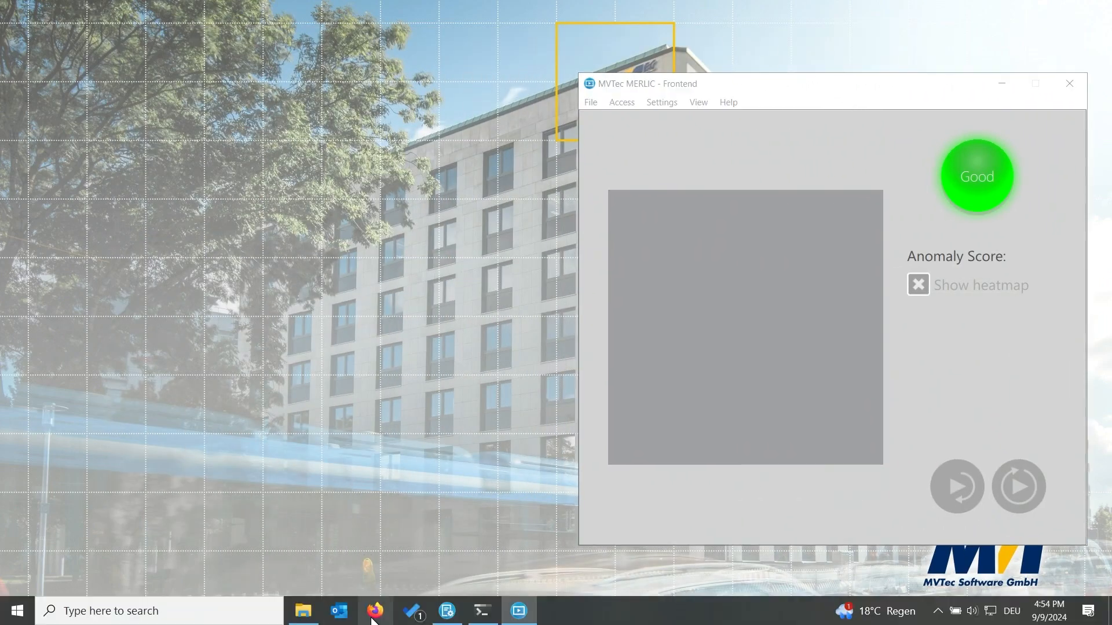
left_click(406, 48)
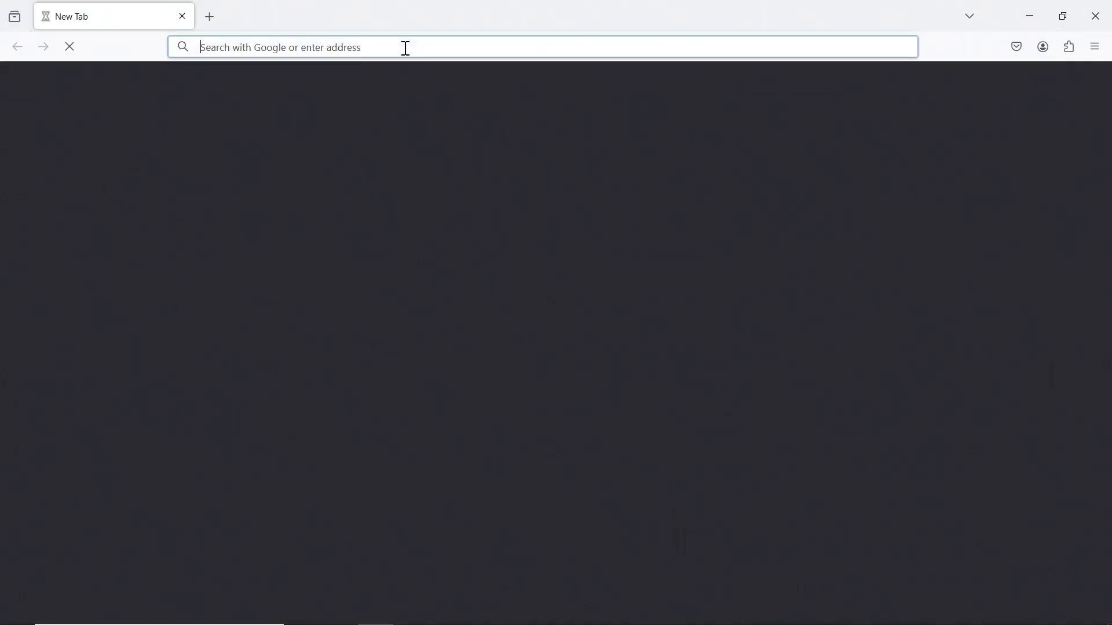
type("http://127.0.0.1:8040")
left_click(396, 77)
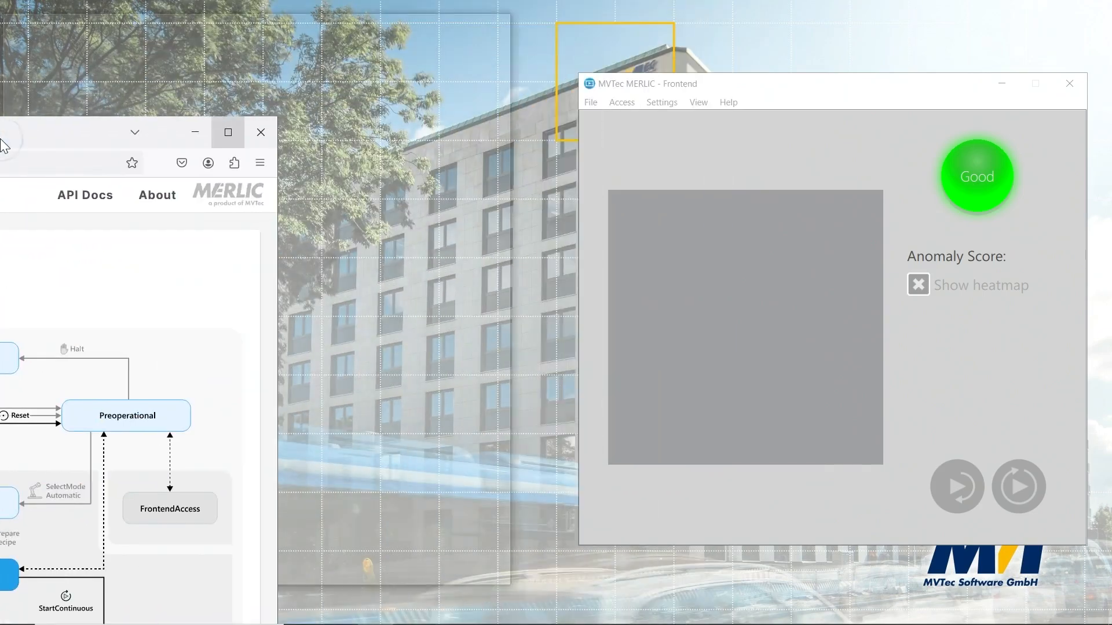
Dock the browser on the left half beside the MERLIC Frontend and trigger a SingleExecution in the state machine.
left_click_drag(0, 144, 0, 144)
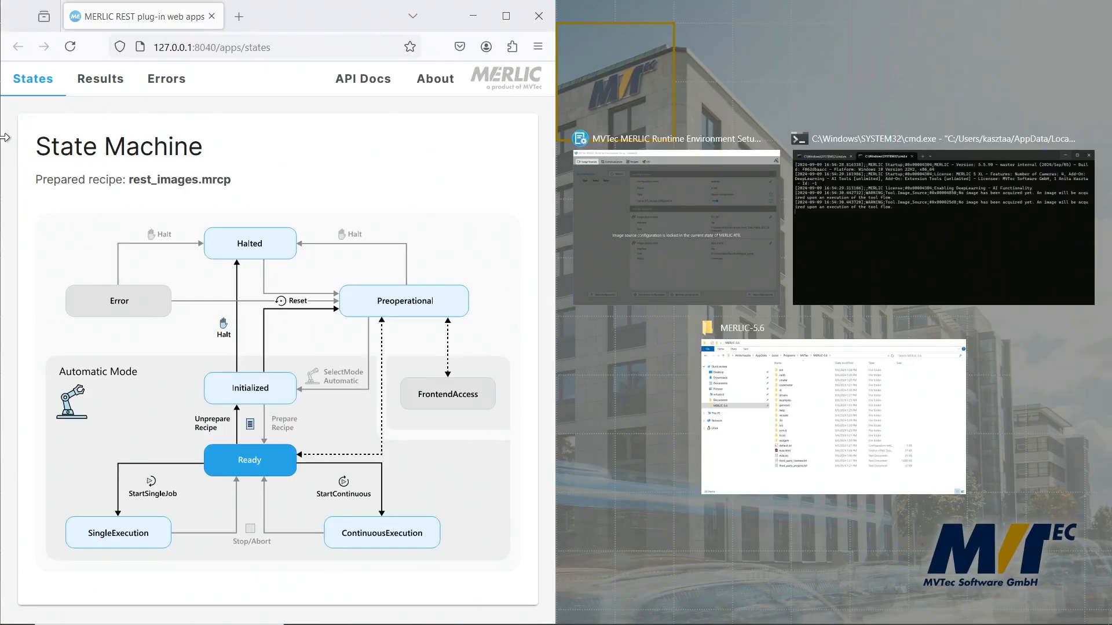
left_click(606, 451)
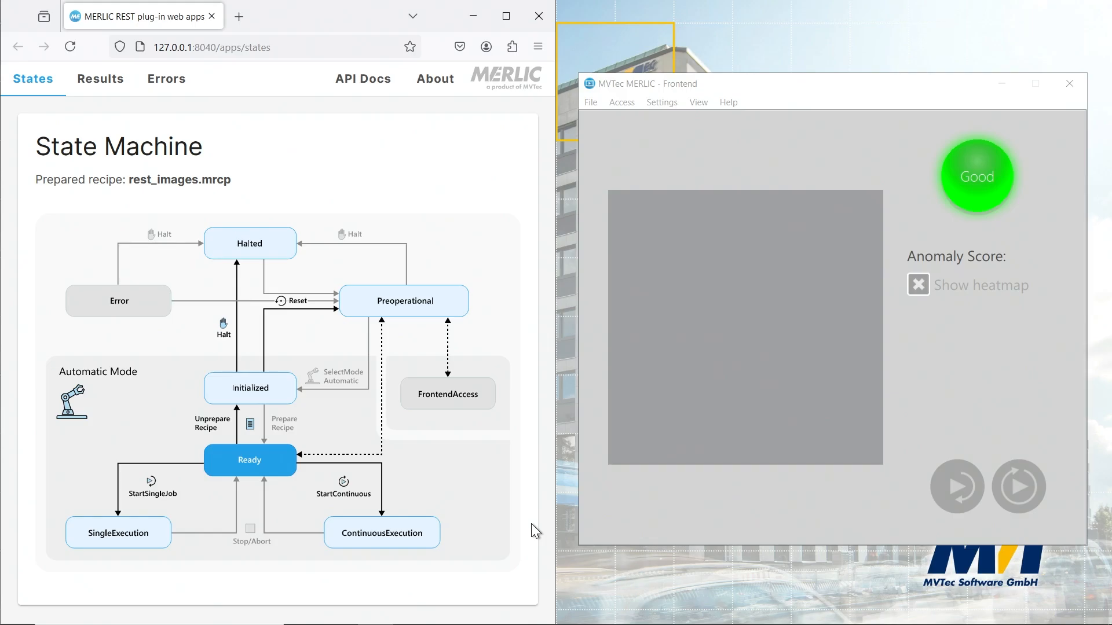
left_click(144, 536)
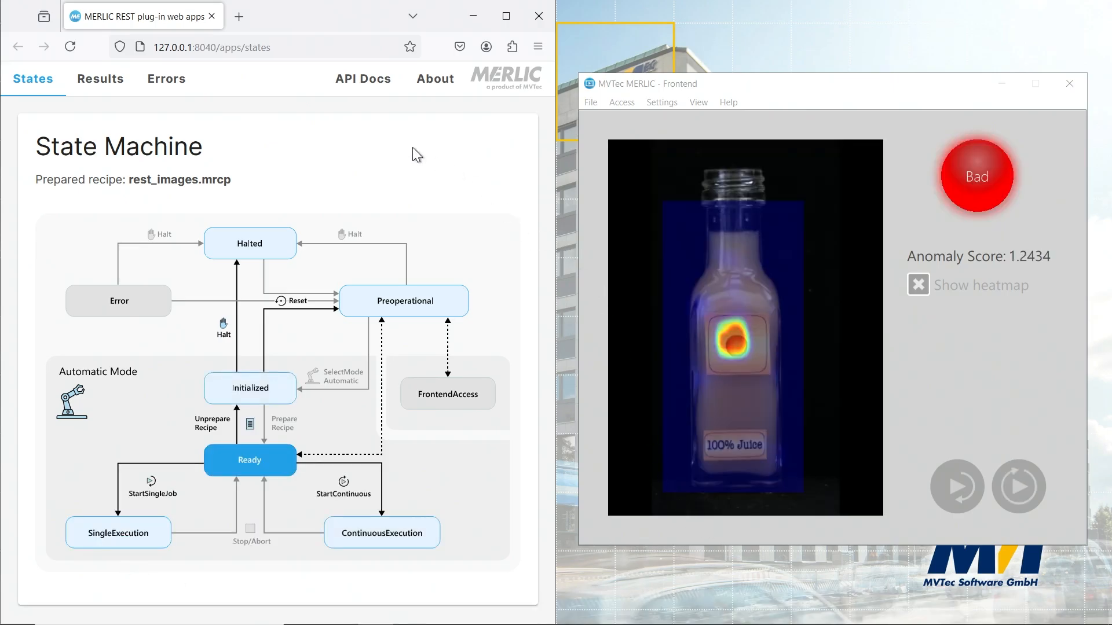
Open the API documentation and expand the GET endpoint /results/{result_id}/data/{data_index}.png in the Results section.
left_click(369, 81)
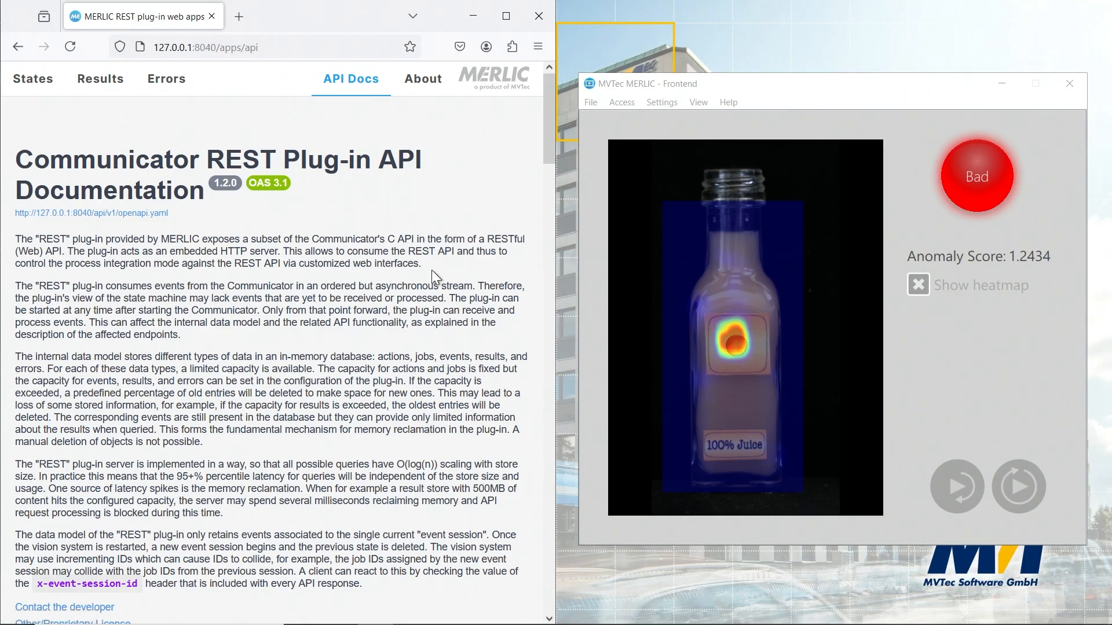
scroll(426, 307, "down", 15)
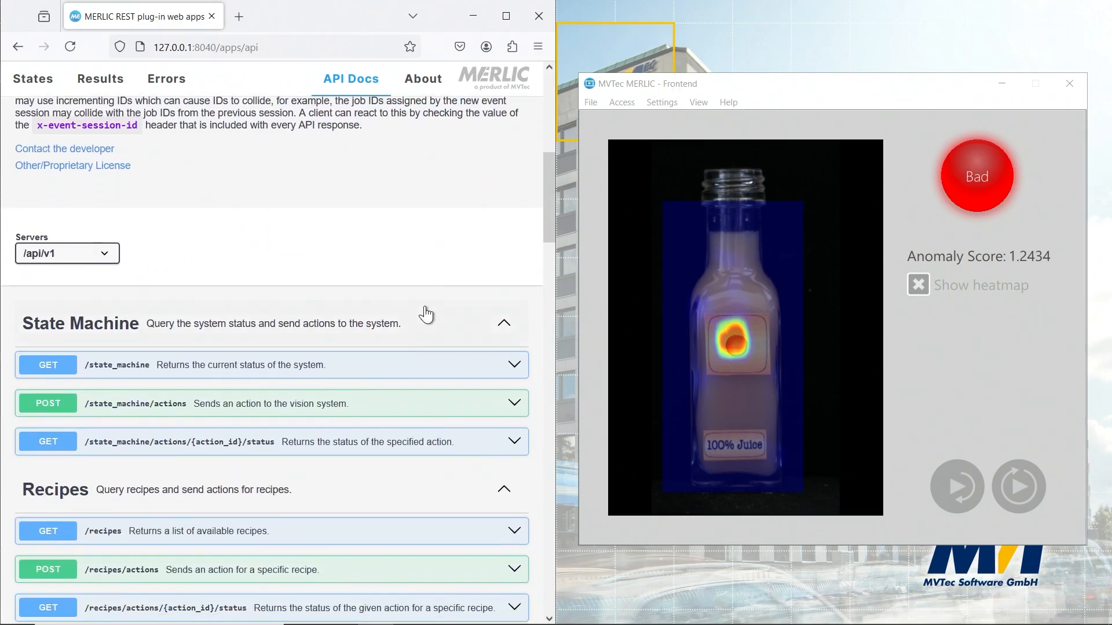
scroll(427, 314, "down", 6)
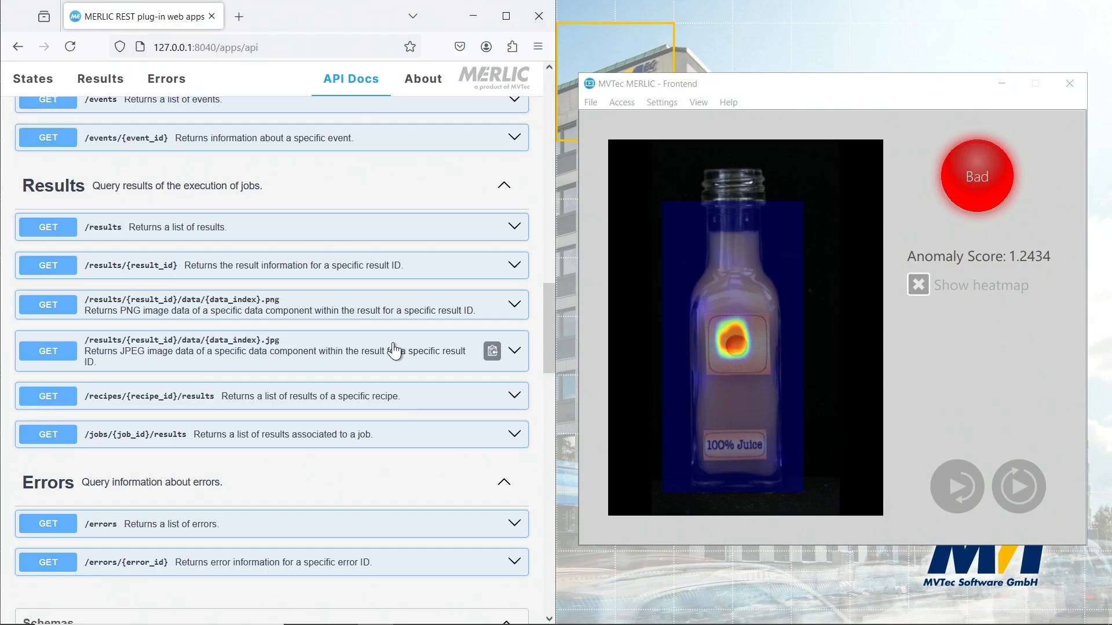
left_click(418, 311)
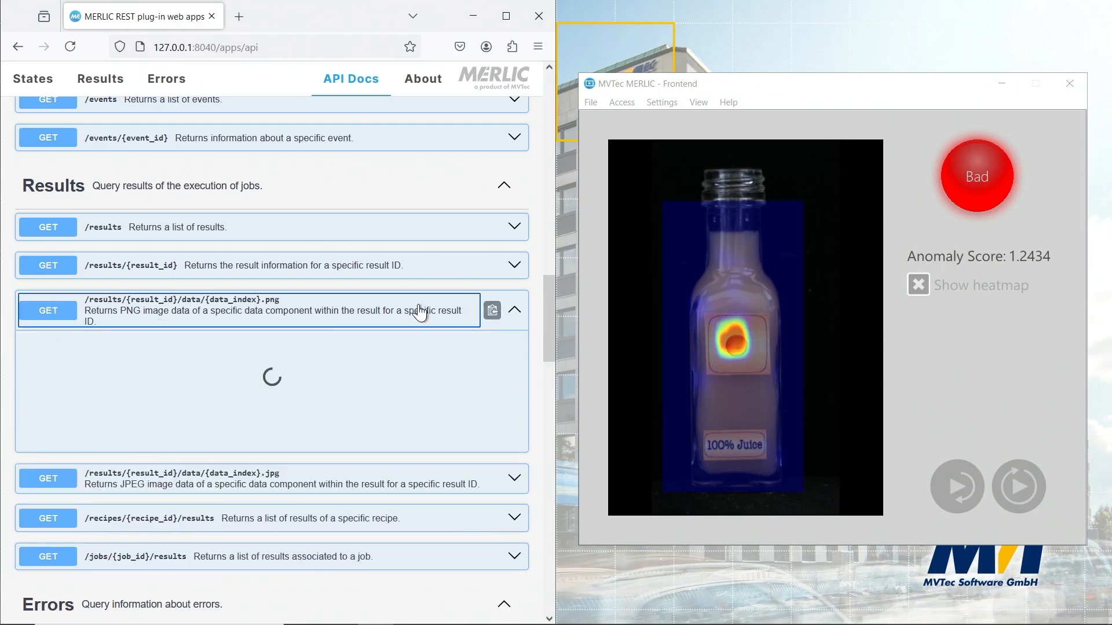
scroll(418, 305, "down", 1)
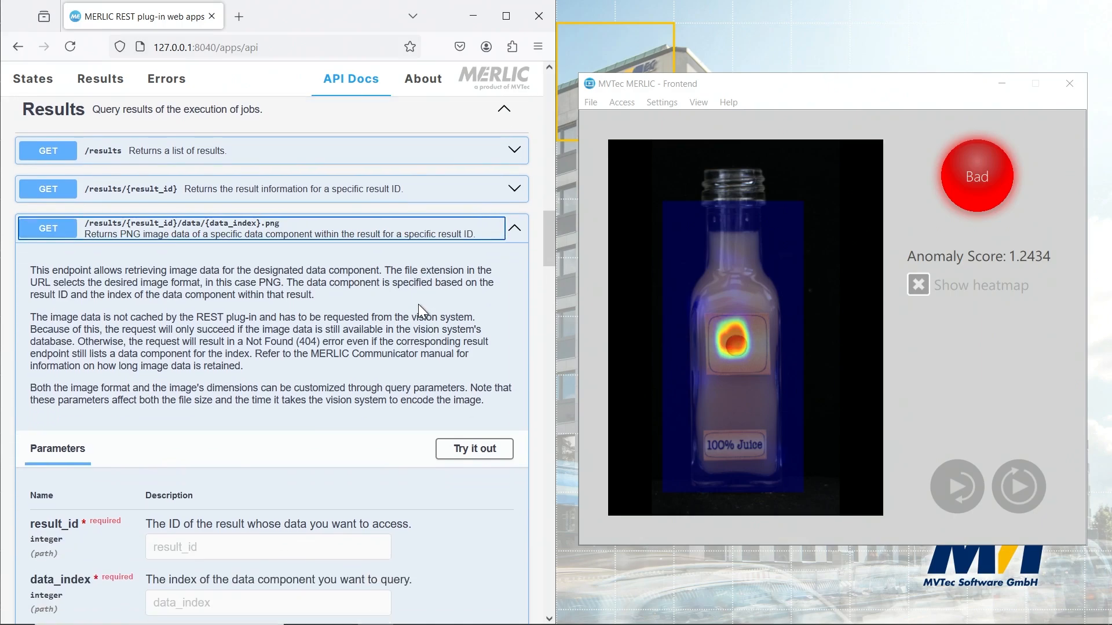
Enable trying out the PNG result endpoint and set result_id to 1 and data_index to 0.
scroll(418, 305, "down", 3)
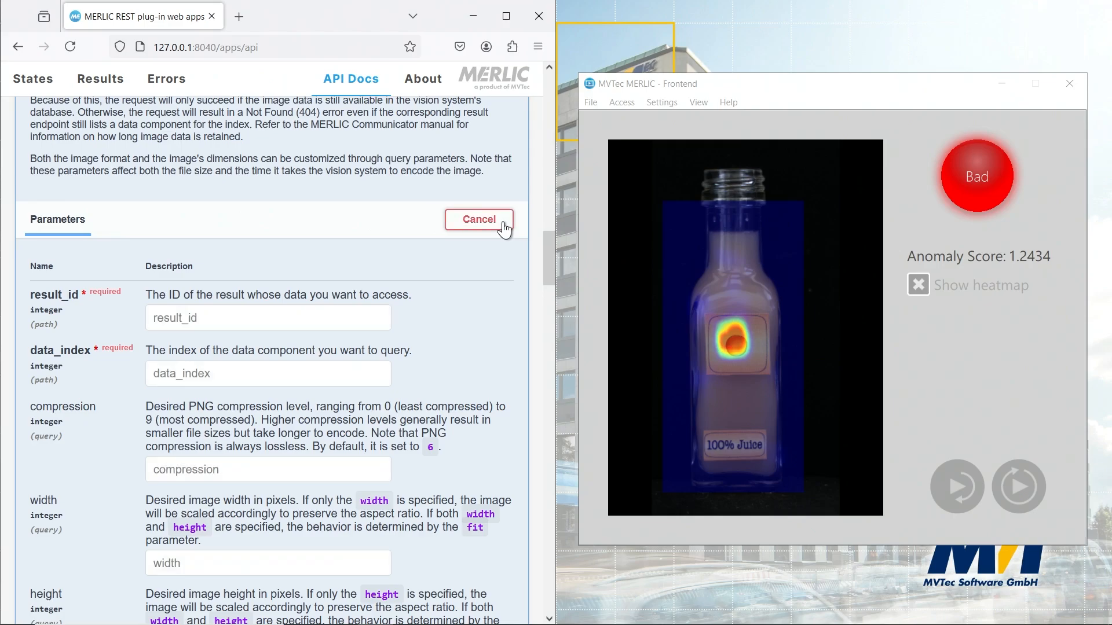
left_click(274, 324)
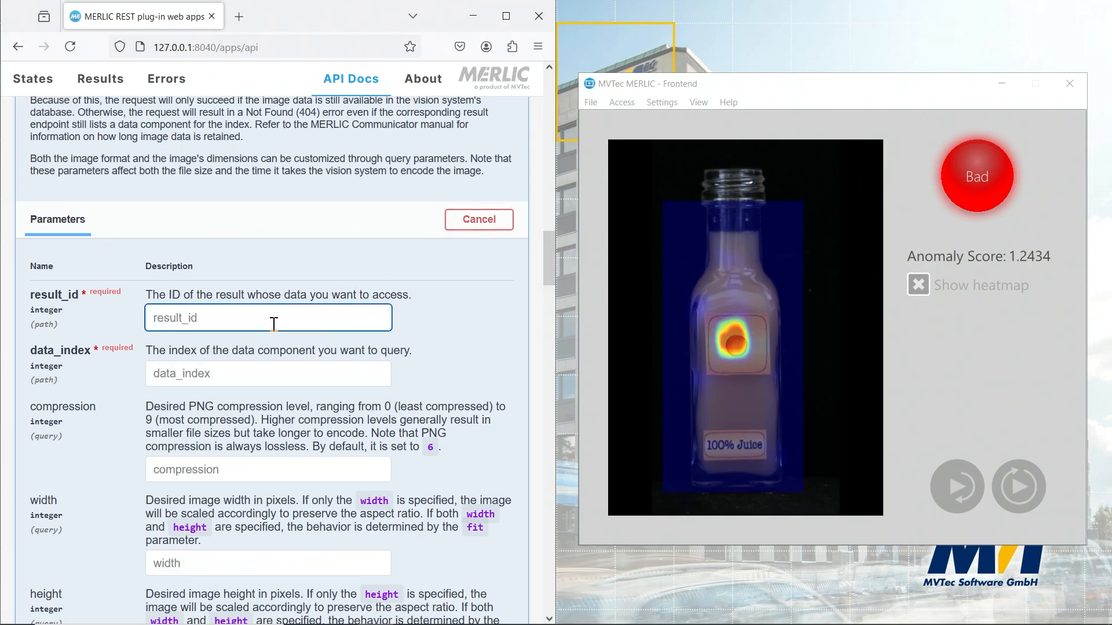
type("1")
left_click(270, 371)
type("0")
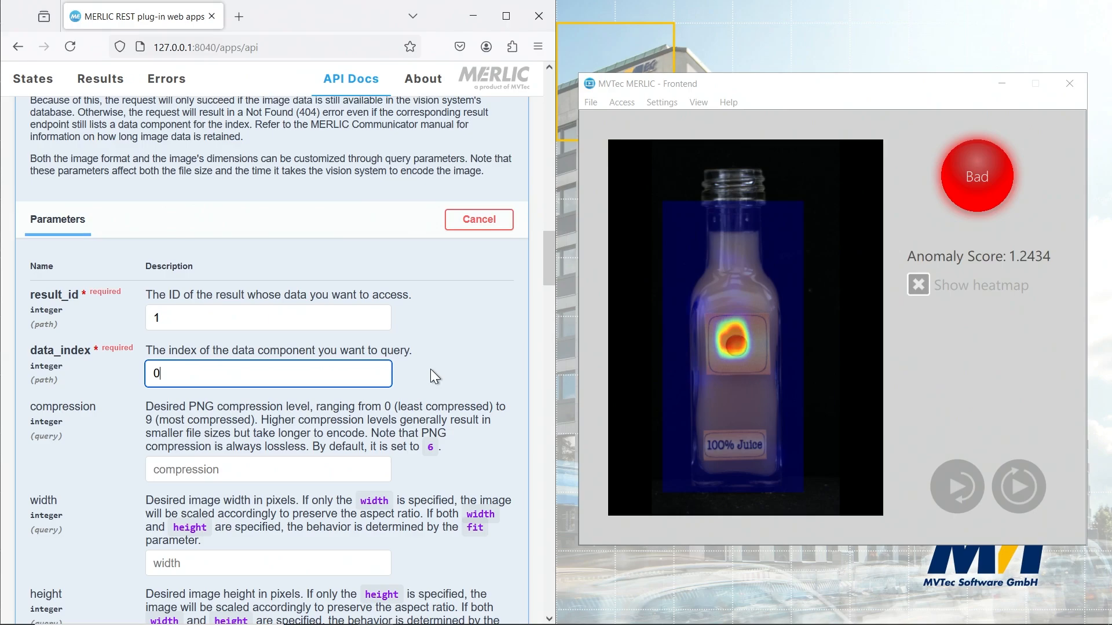
Execute the PNG image request and bring the returned image in the response body into view.
scroll(430, 370, "down", 10)
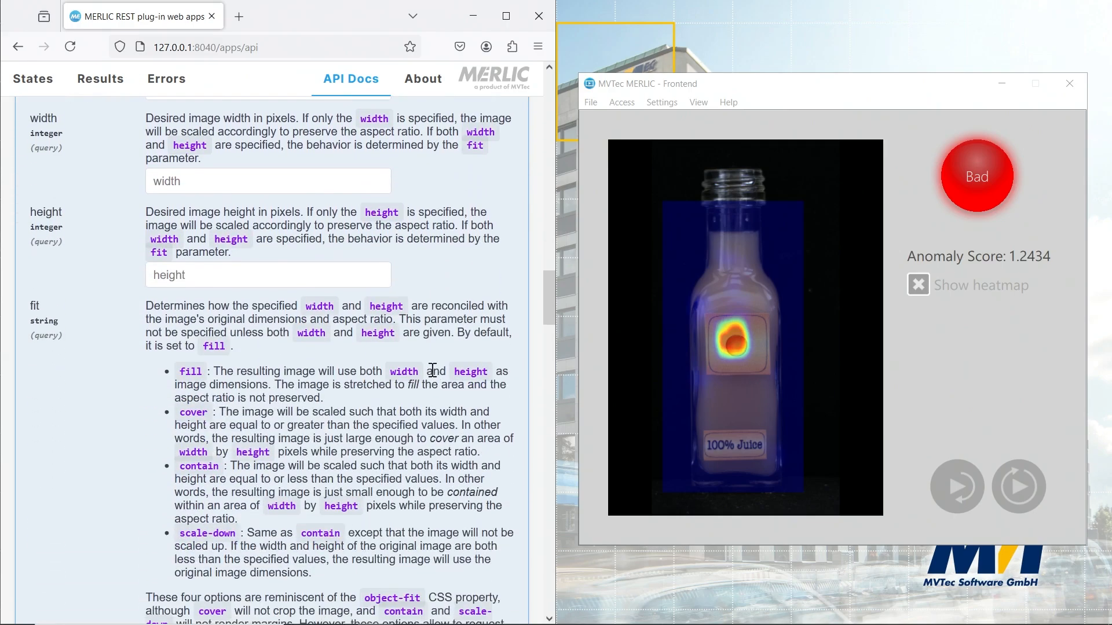
scroll(430, 370, "down", 2)
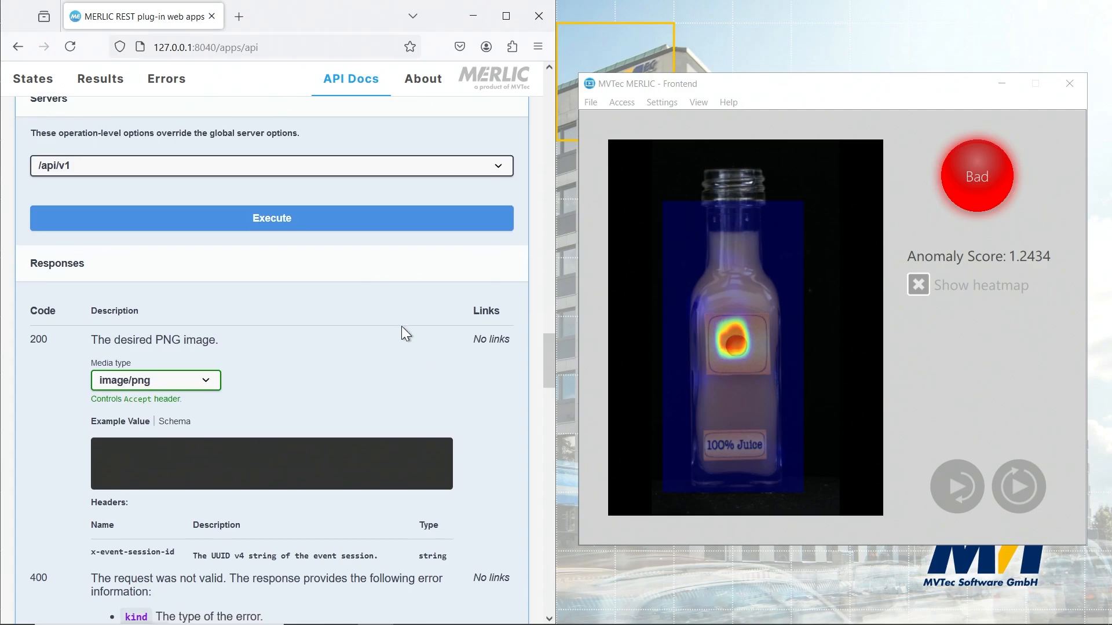
left_click(390, 223)
scroll(405, 353, "down", 1)
scroll(430, 398, "down", 5)
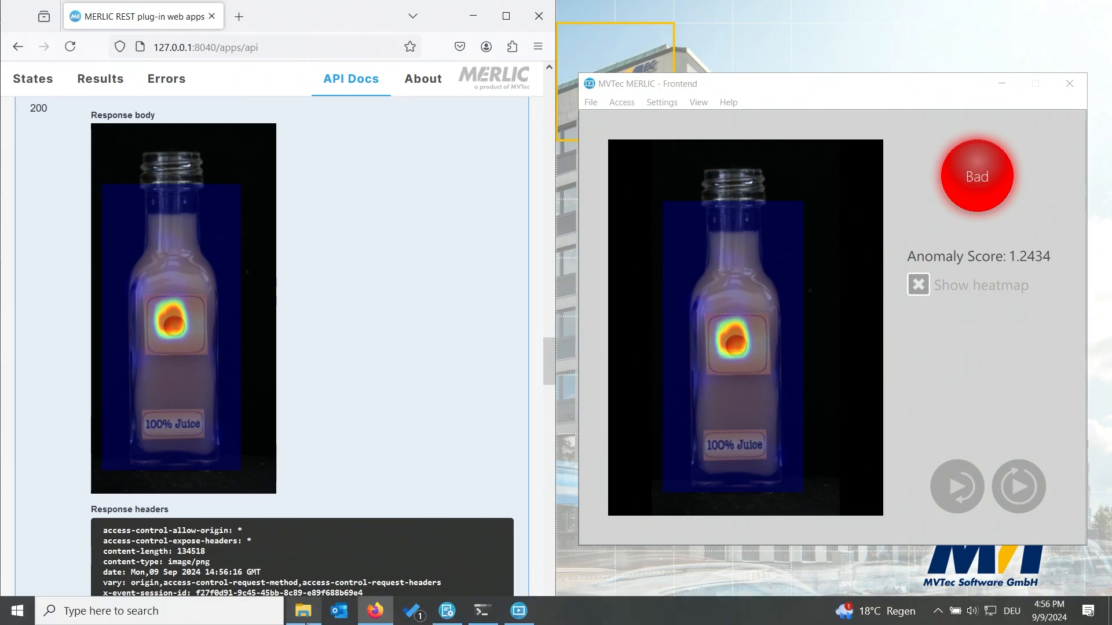
In File Explorer, open index.html from MERLIC-5.6/examples/rest_plugin_clients/web/result_images in the browser, then minimize the Explorer window.
left_click(303, 611)
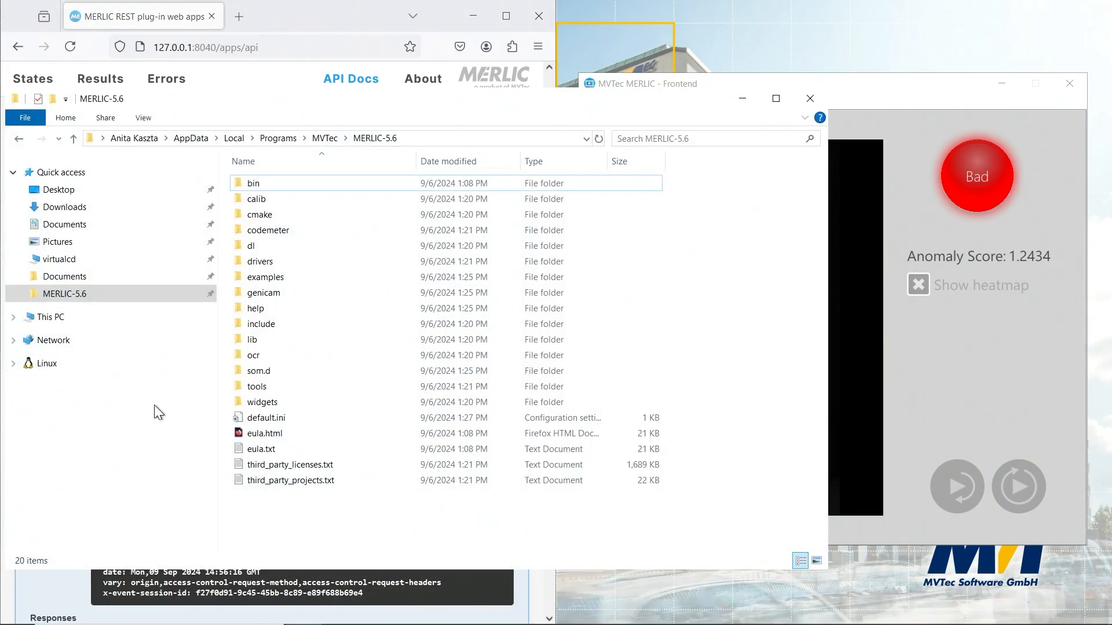
left_click(179, 297)
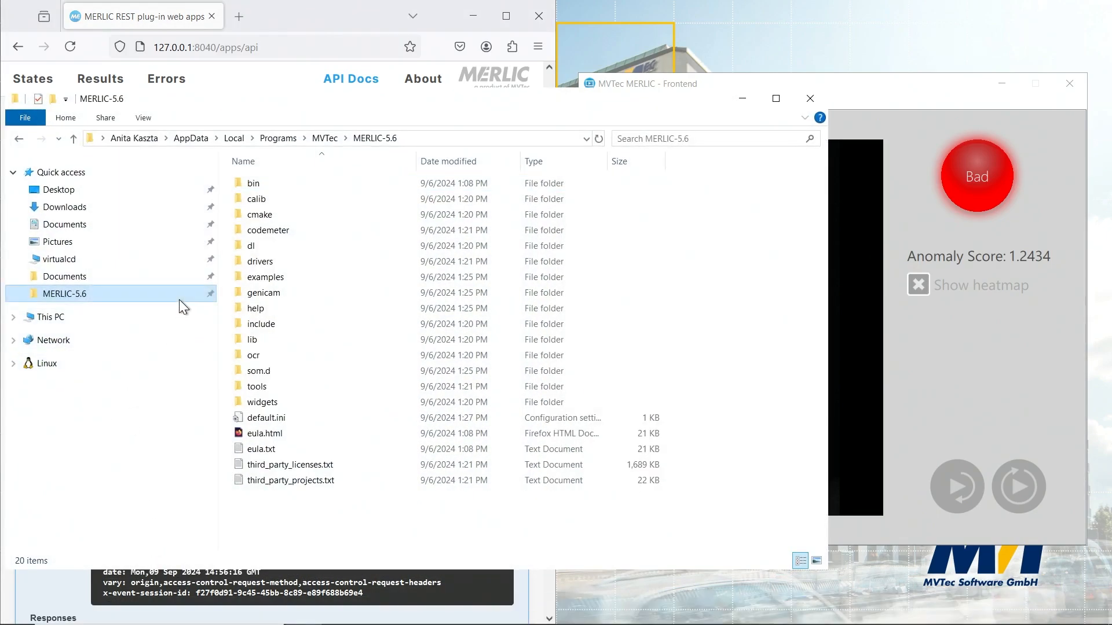
double_click(337, 277)
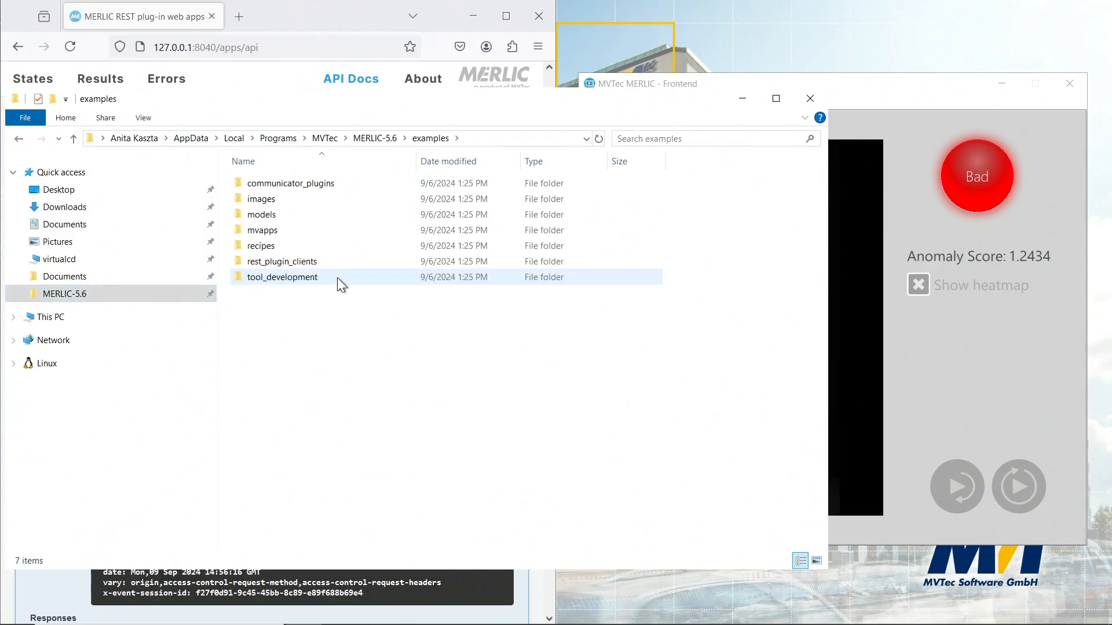
double_click(365, 260)
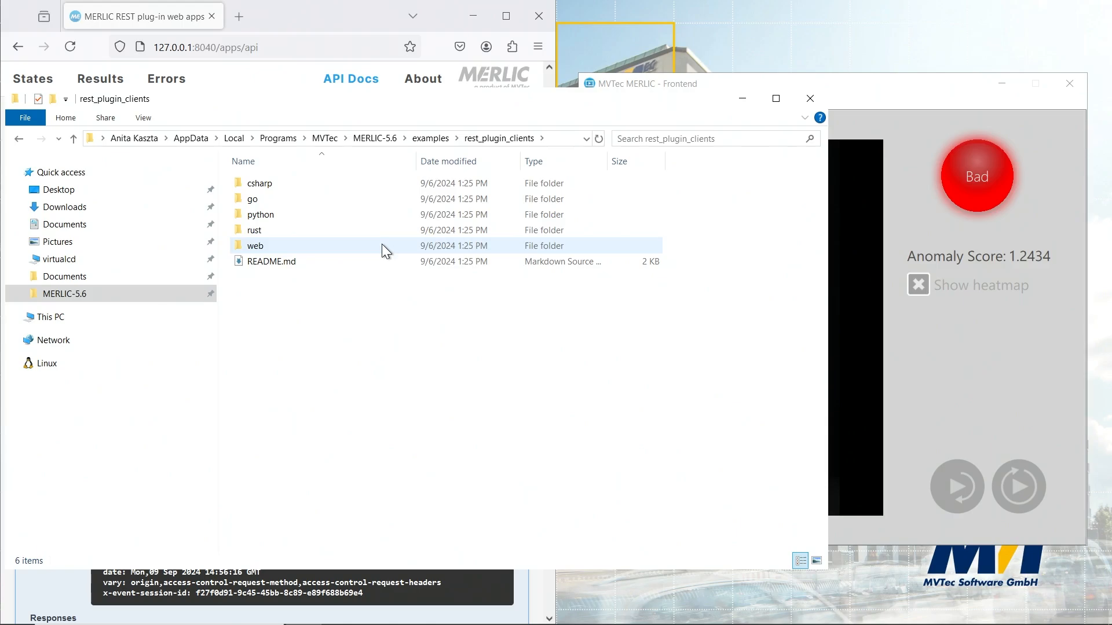
double_click(383, 249)
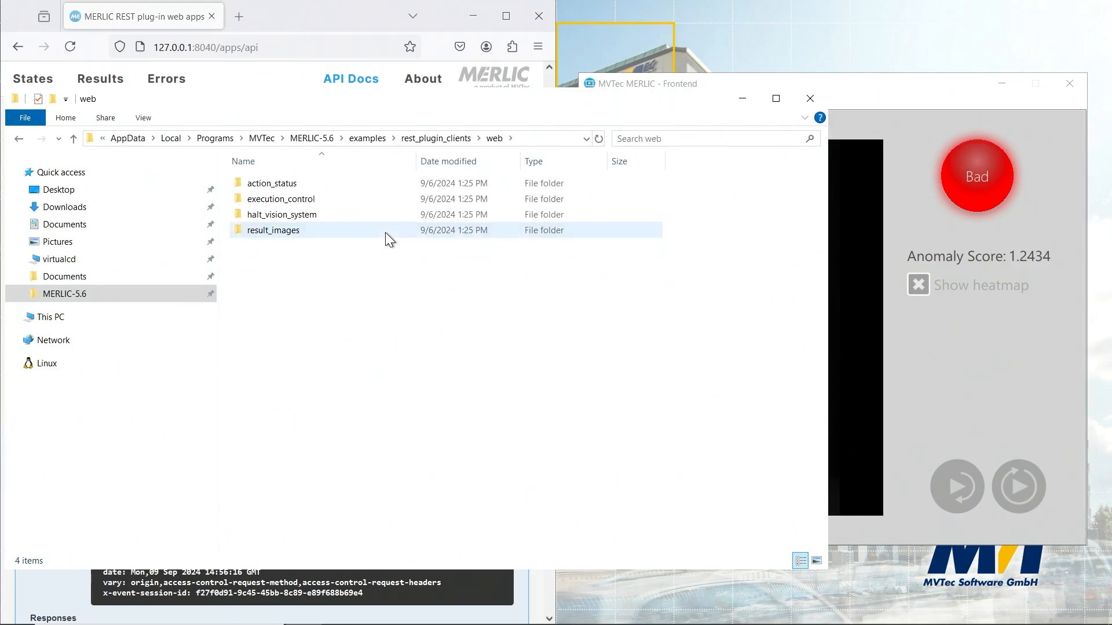
double_click(384, 232)
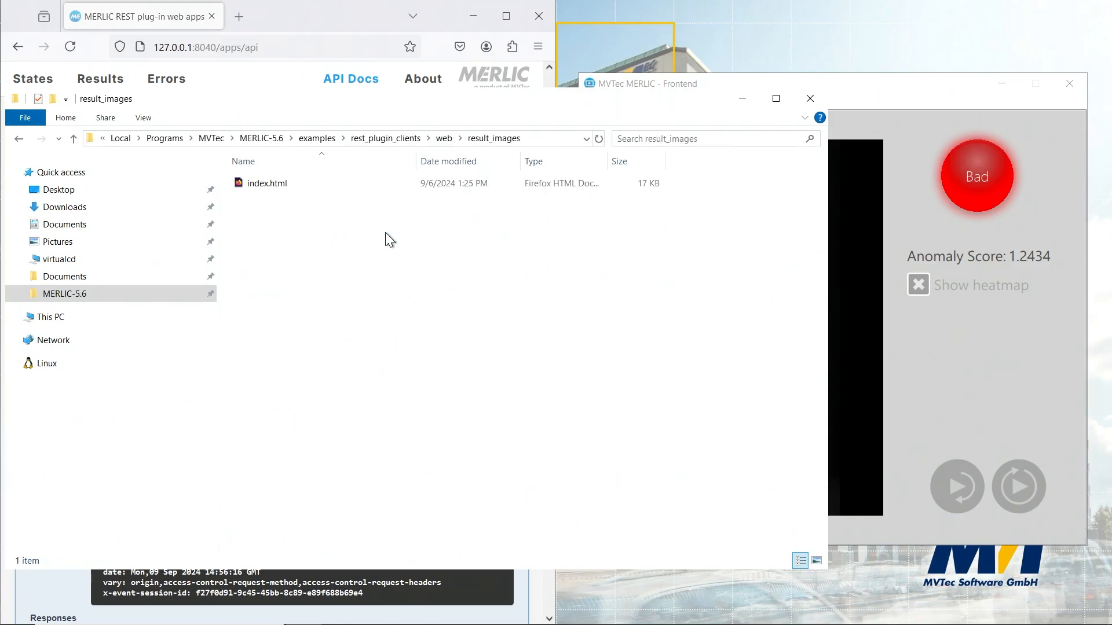
double_click(350, 183)
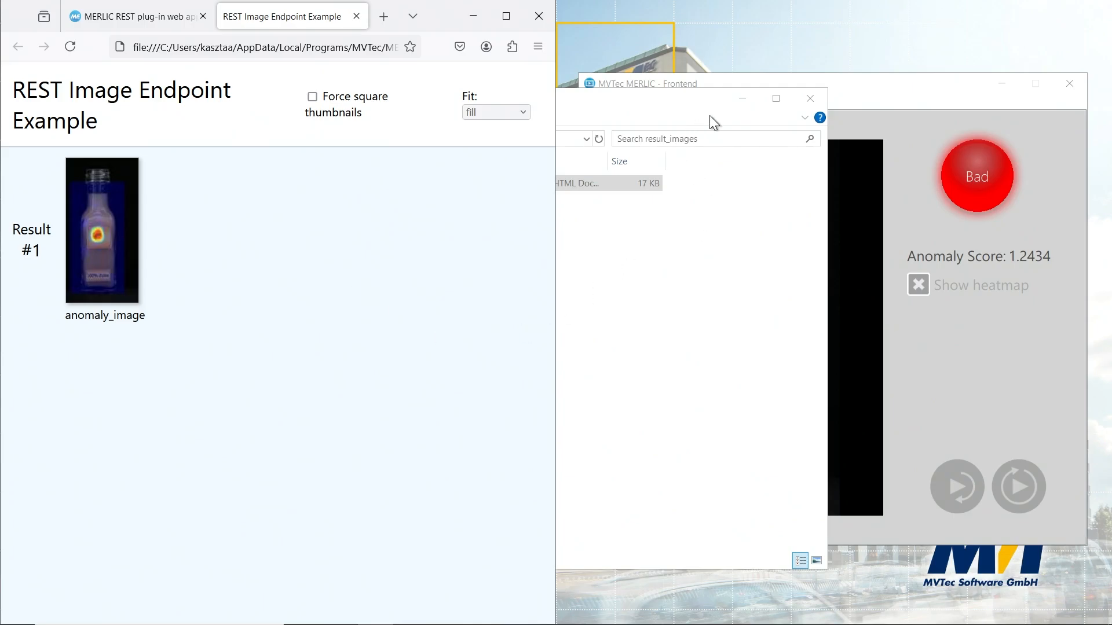
left_click(741, 99)
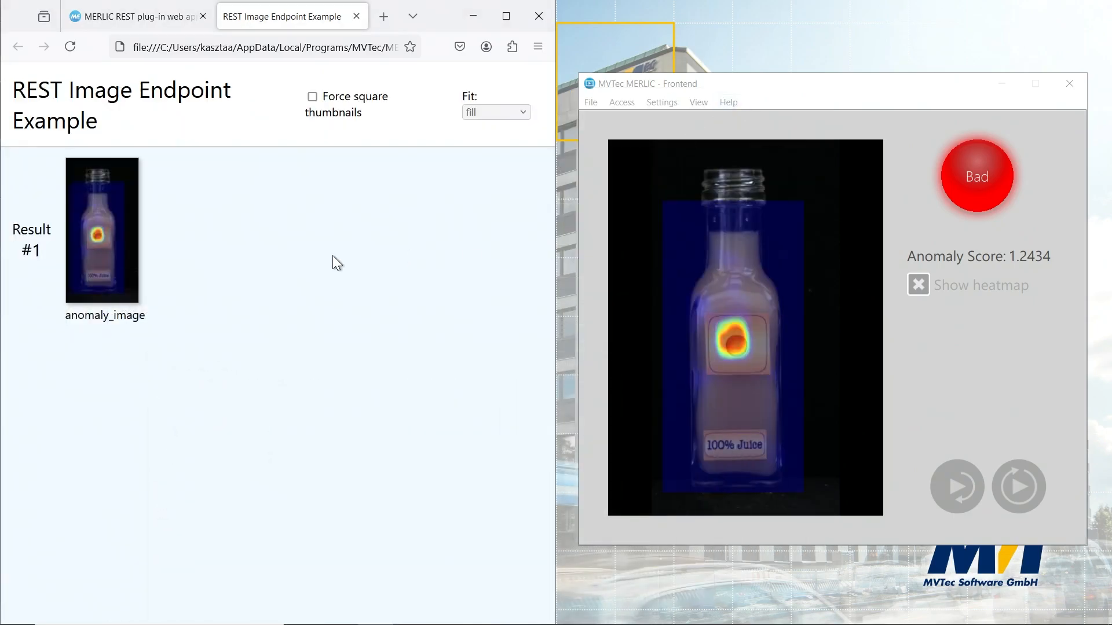
Return to the REST plug-in's state machine and trigger SingleExecution three times.
left_click(137, 17)
left_click(20, 82)
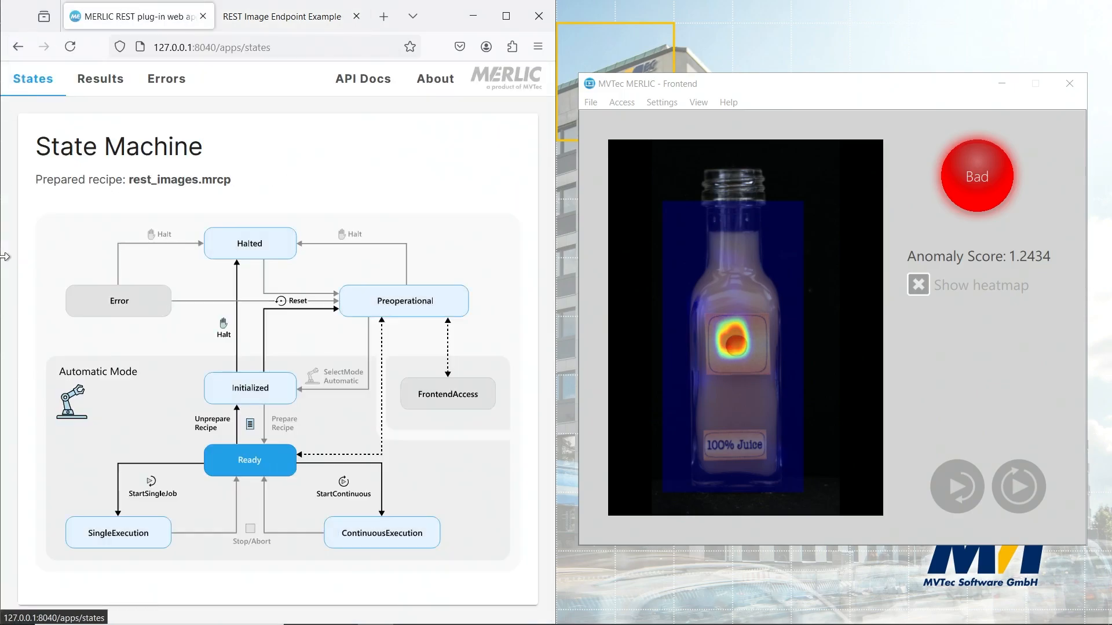
left_click(107, 537)
left_click(107, 539)
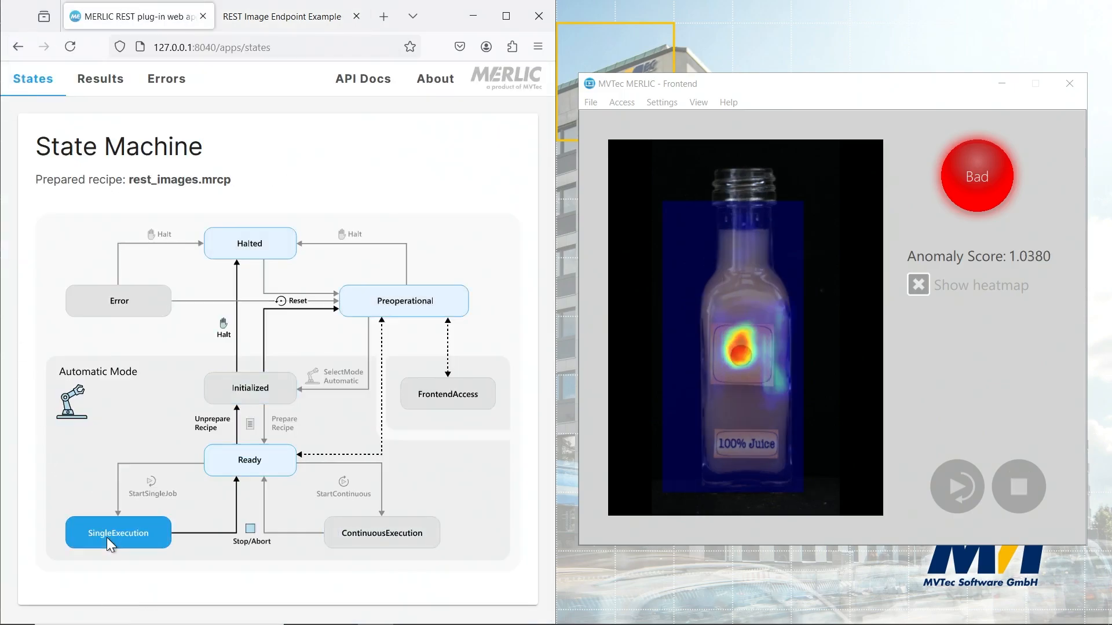
left_click(107, 538)
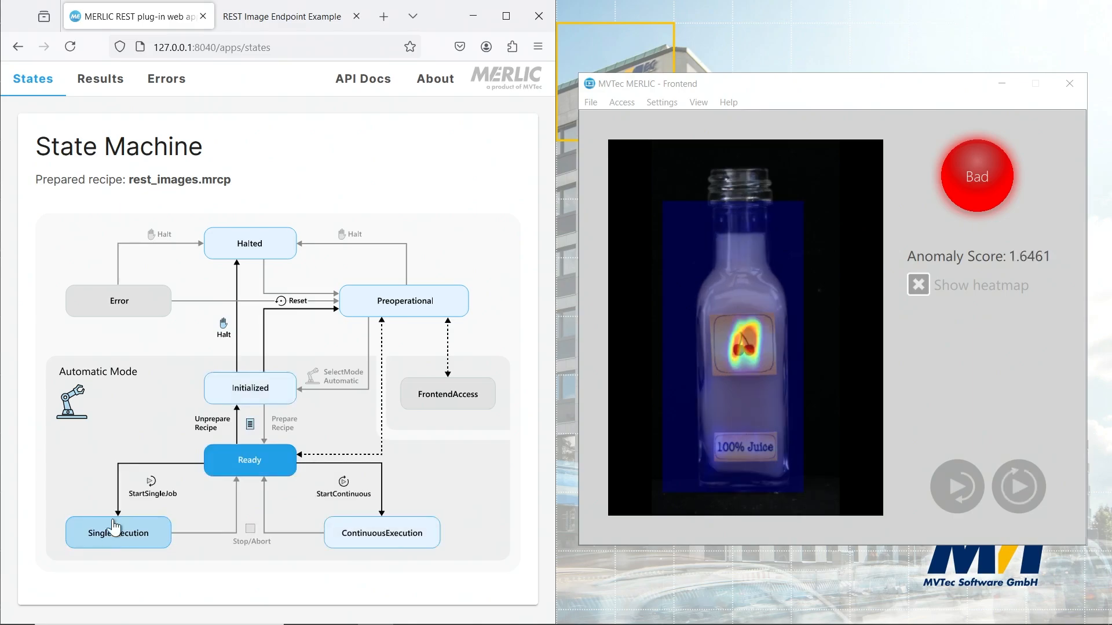
Switch to the REST Image Endpoint Example page and review the anomaly_image thumbnails of all results.
left_click(280, 20)
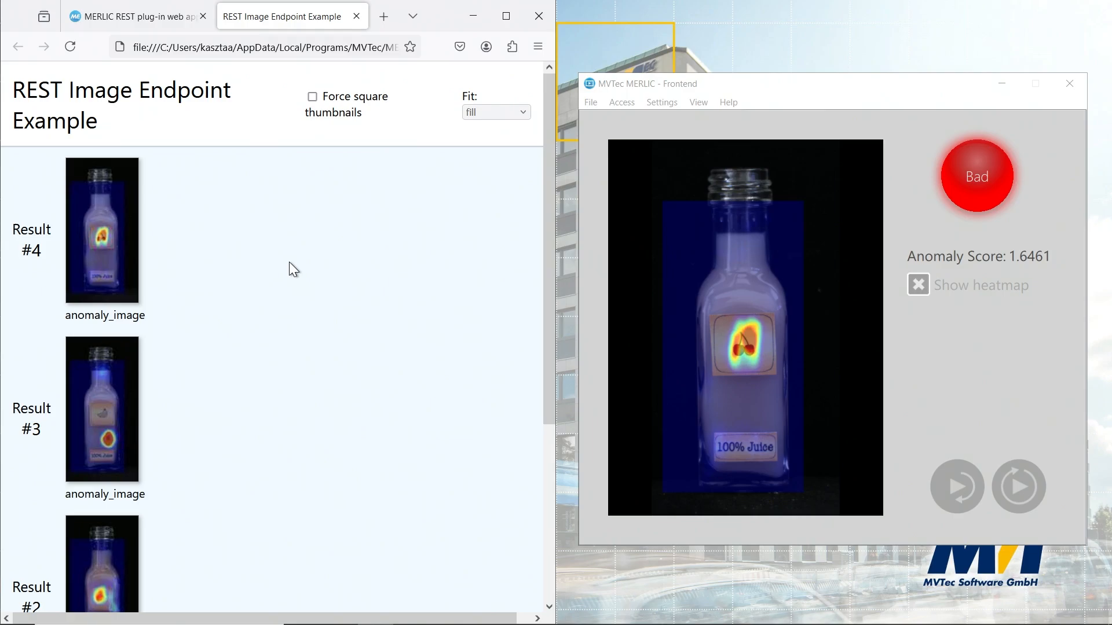
scroll(290, 262, "down", 4)
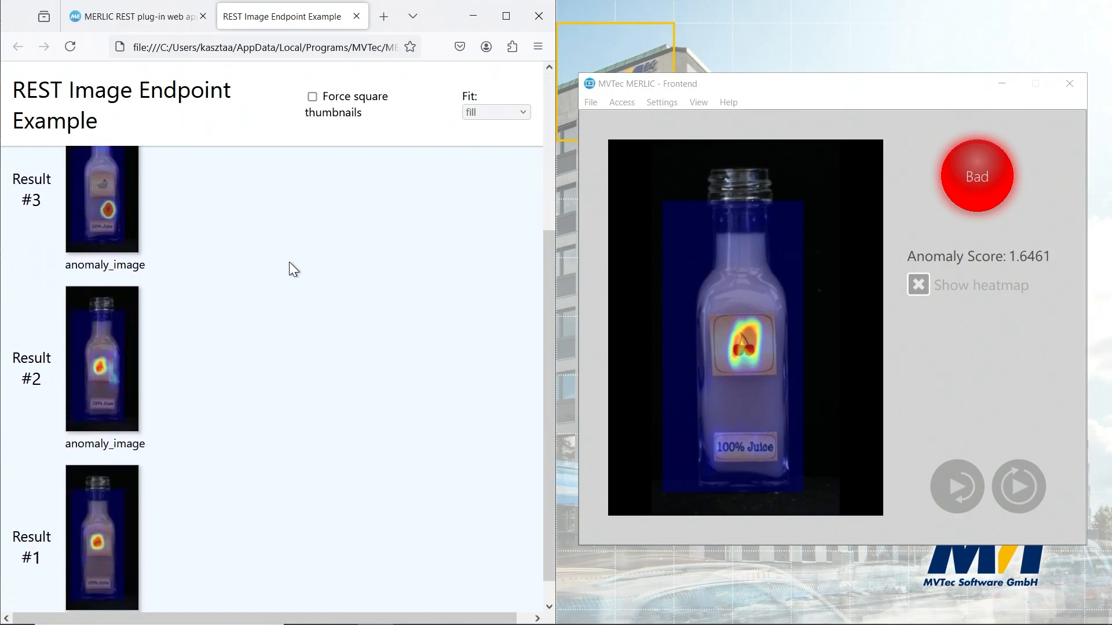
scroll(289, 263, "up", 4)
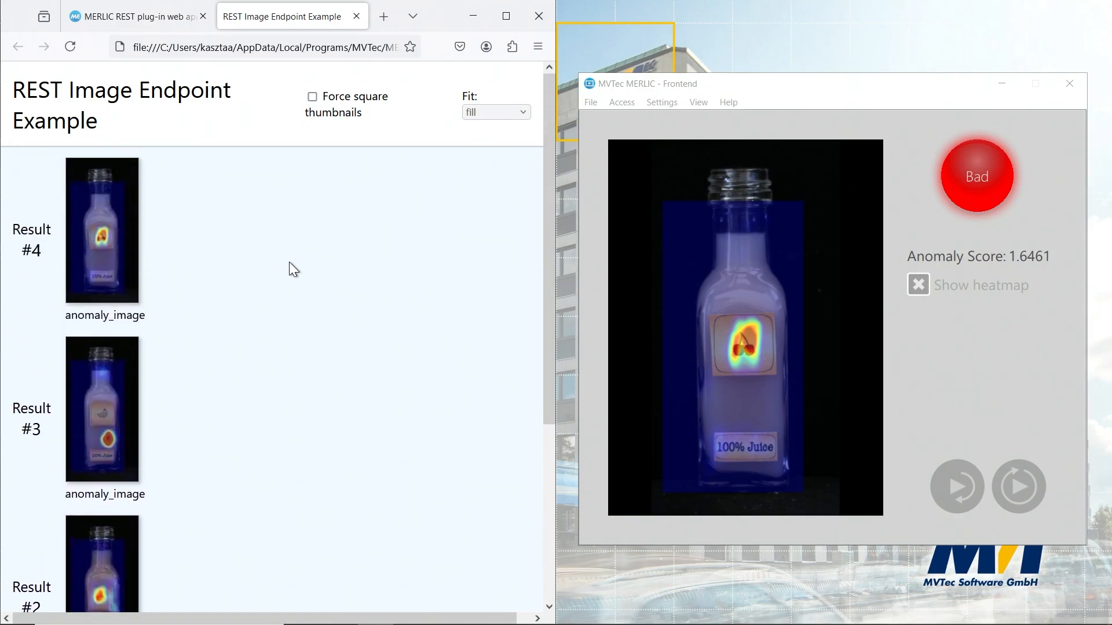